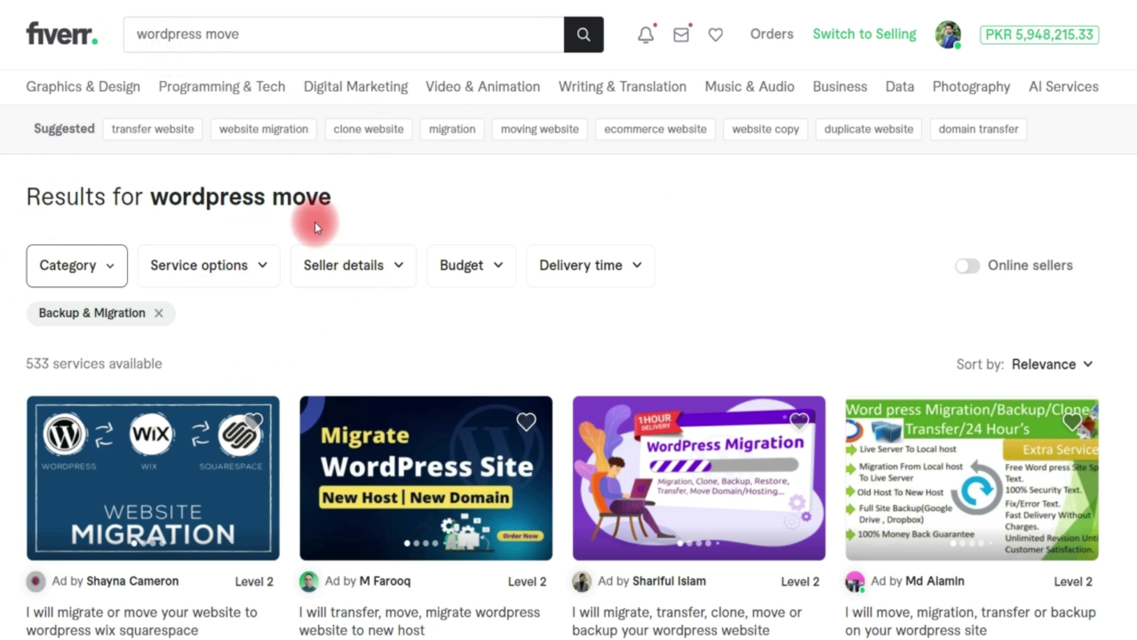
Step: Look through the "wordpress move" results and open the second gig, about transferring, moving and migrating a WordPress website to a new host
click(160, 314)
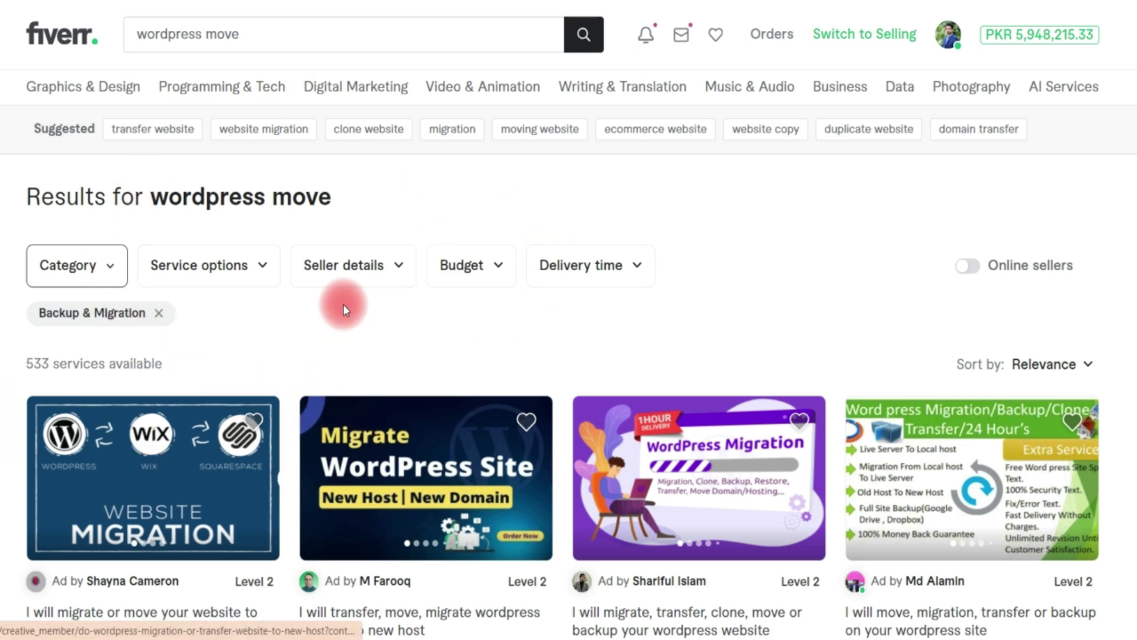
scroll(343, 305, down, 2)
scroll(468, 272, up, 2)
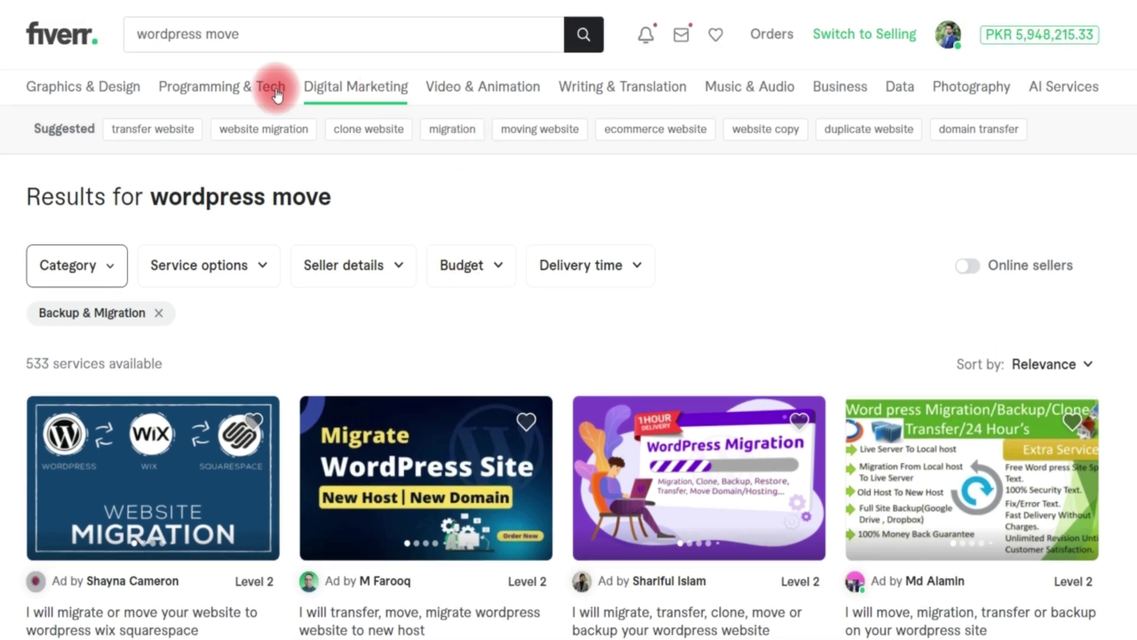
scroll(314, 274, down, 4)
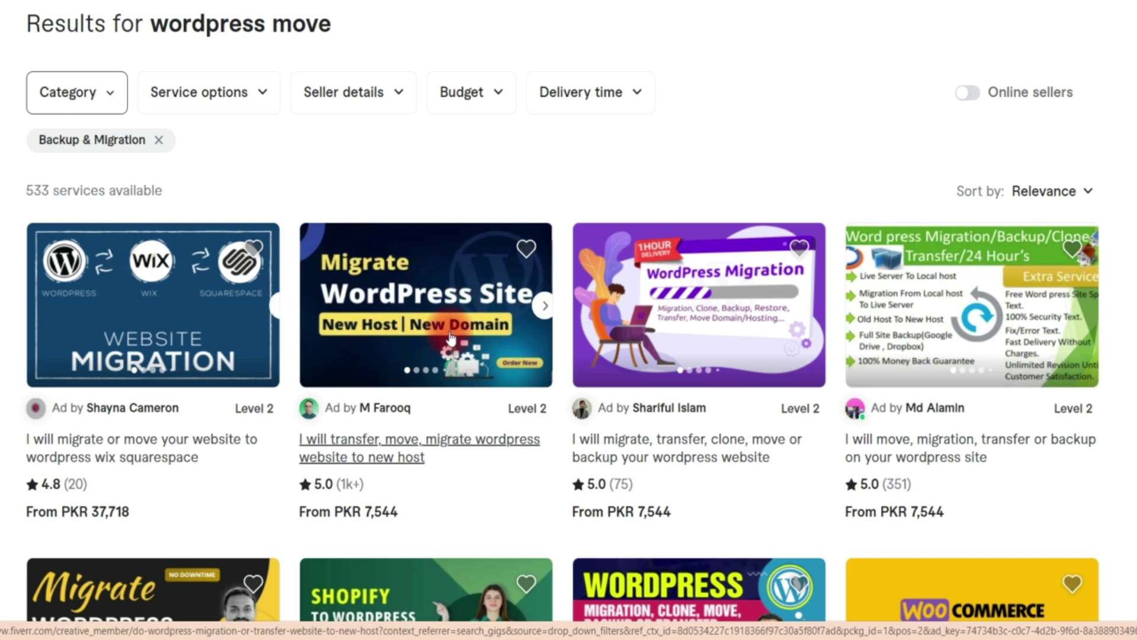
scroll(519, 396, down, 2)
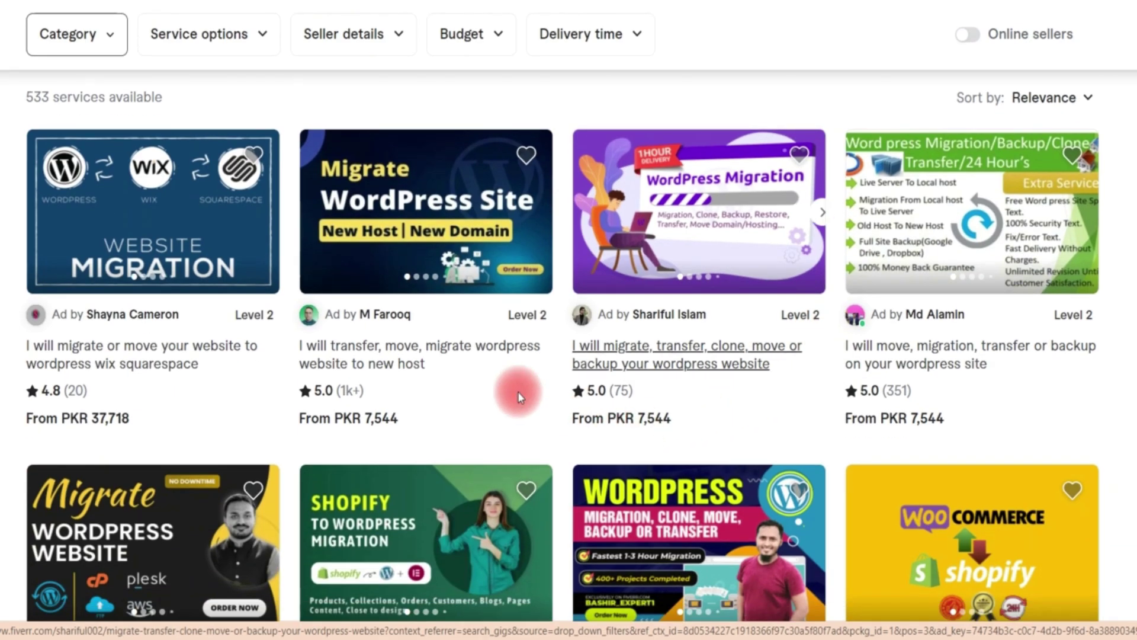
click(446, 356)
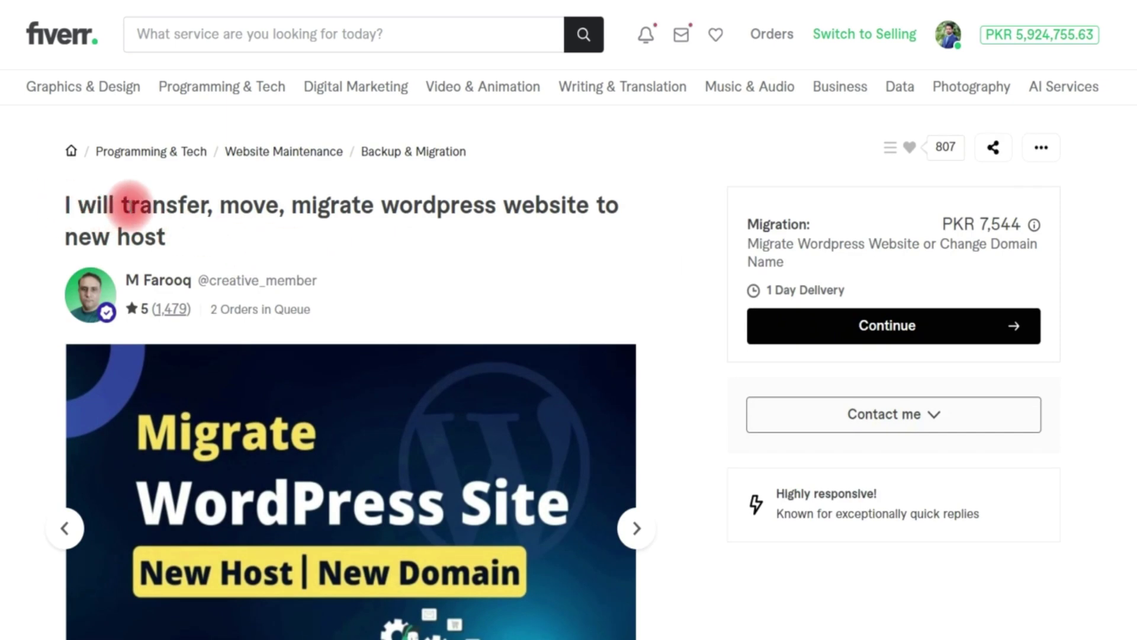
Step: Copy "migrate wordpress" from the gig title and search Fiverr's services for that phrase
drag(122, 203, 152, 204)
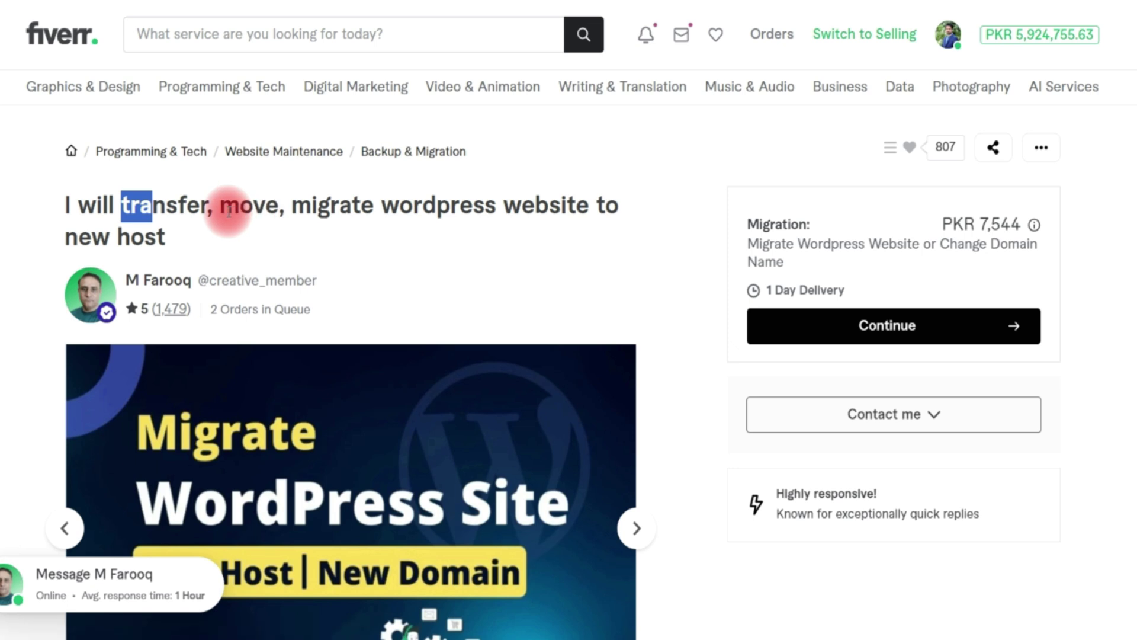
click(323, 237)
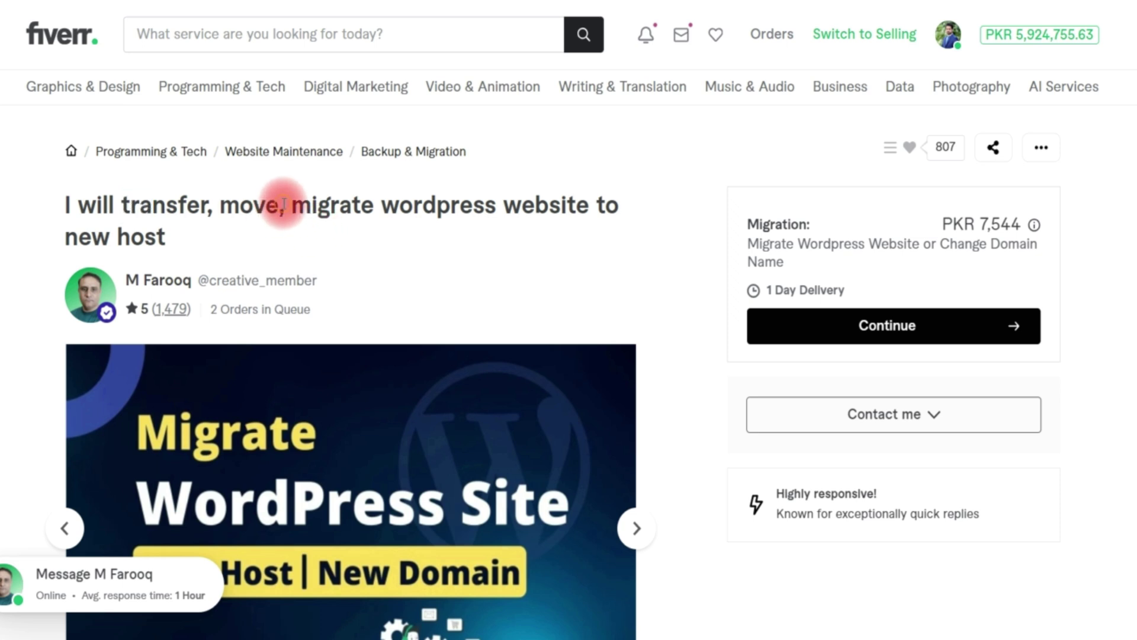
drag(289, 201, 480, 194)
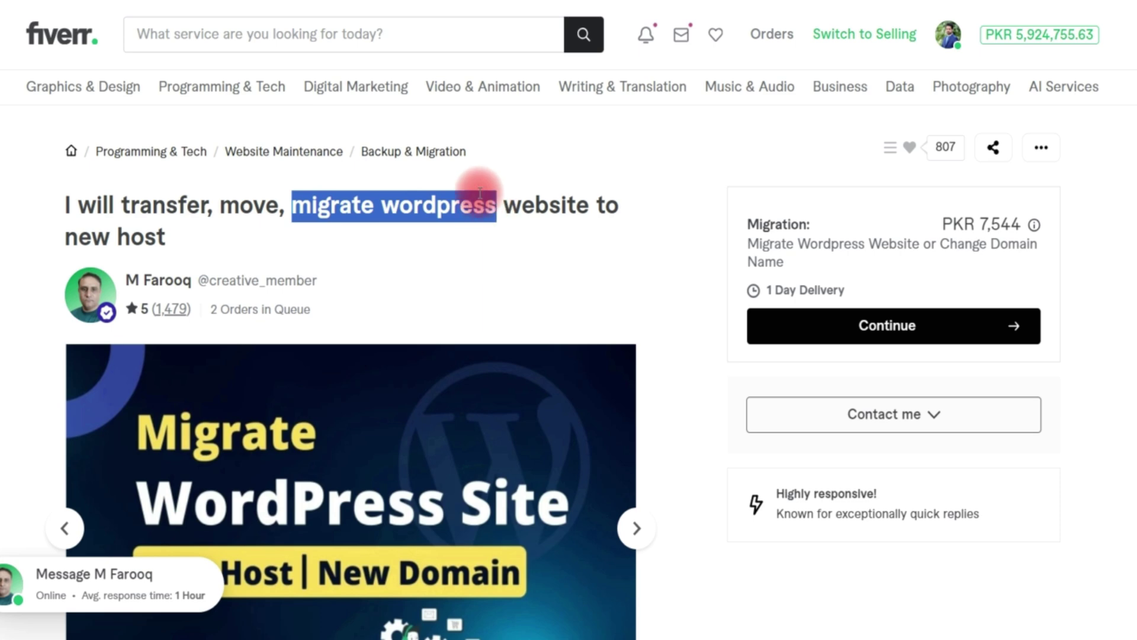
key(ctrl+c)
click(435, 34)
key(ctrl+v)
click(584, 37)
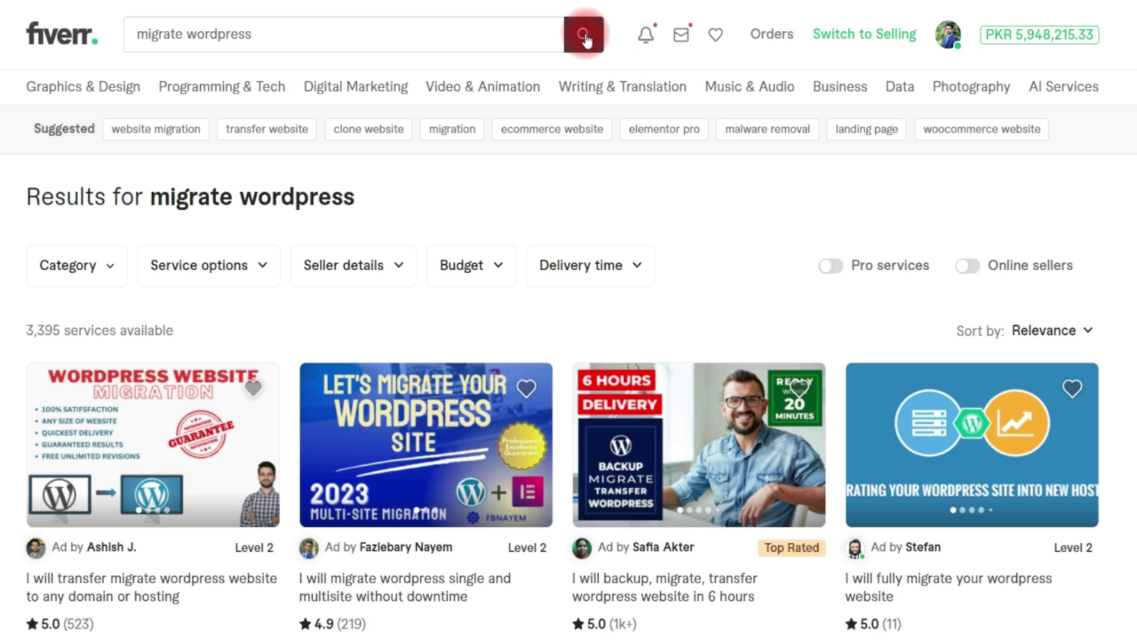
Step: Examine the titles, seller levels, ratings and starting prices of the gigs in the "migrate wordpress" results
scroll(579, 76, down, 3)
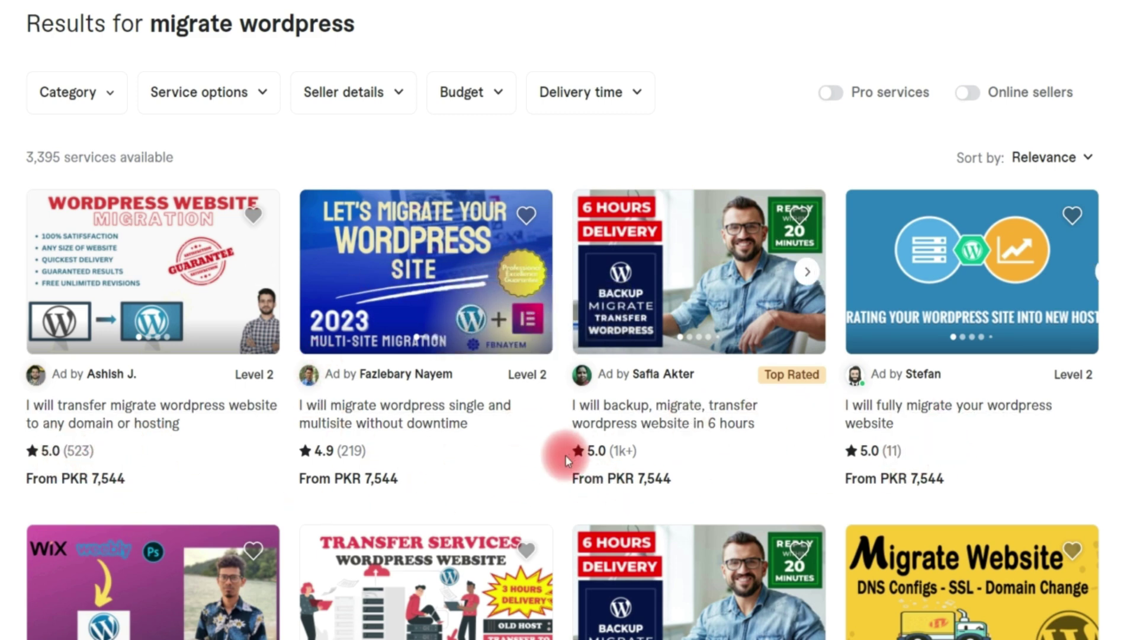
scroll(662, 352, down, 5)
scroll(668, 379, up, 7)
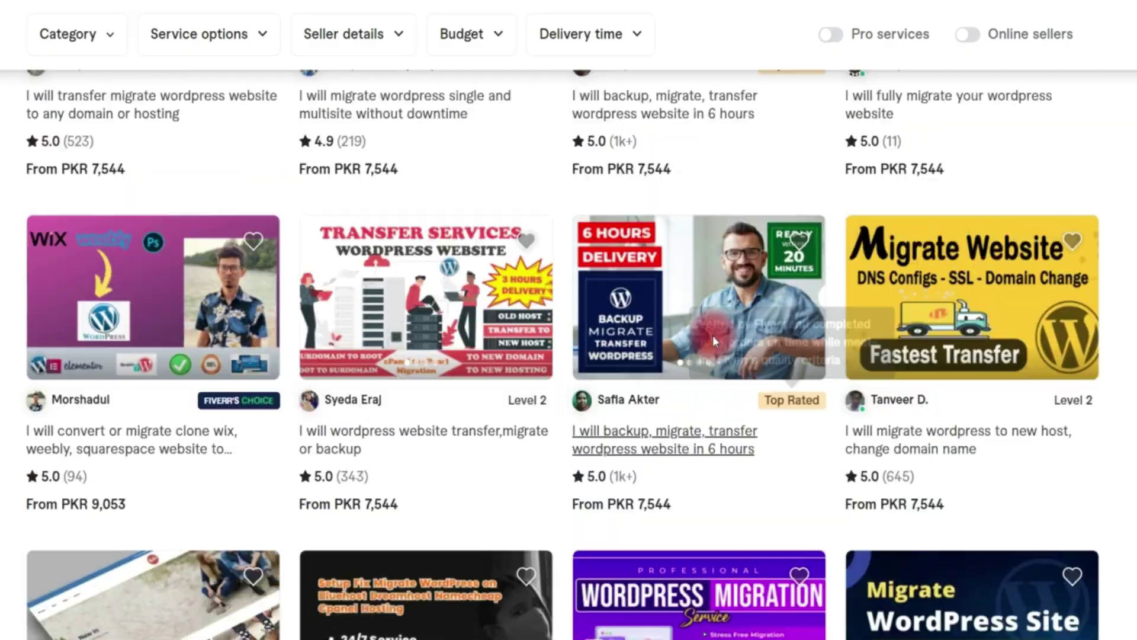
scroll(327, 378, down, 6)
scroll(580, 302, up, 5)
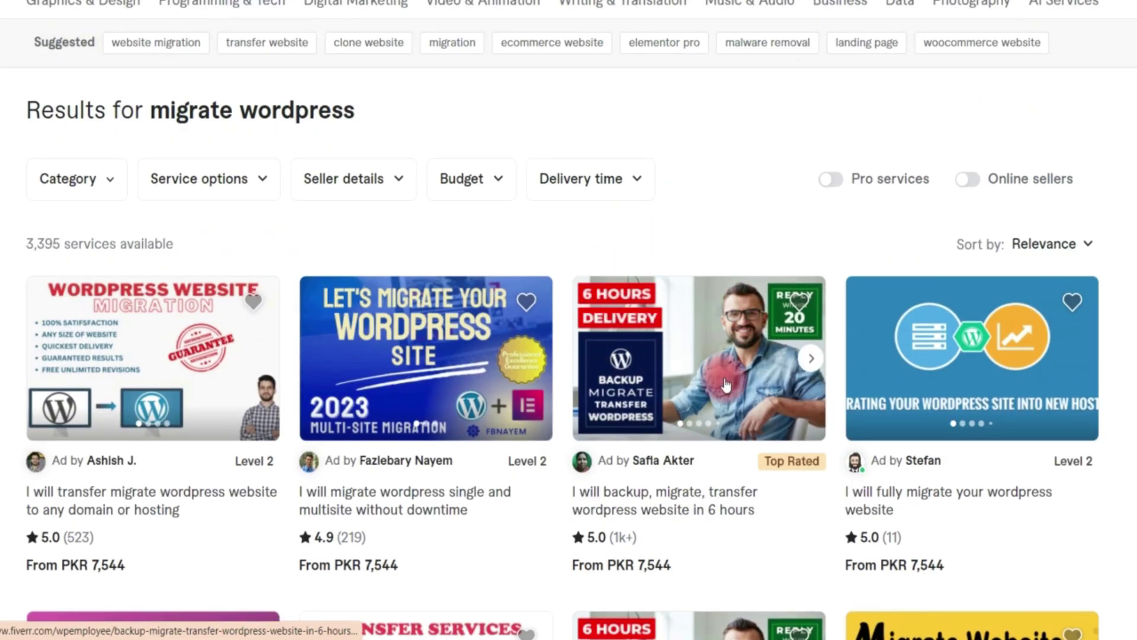
scroll(710, 335, down, 2)
scroll(710, 336, down, 4)
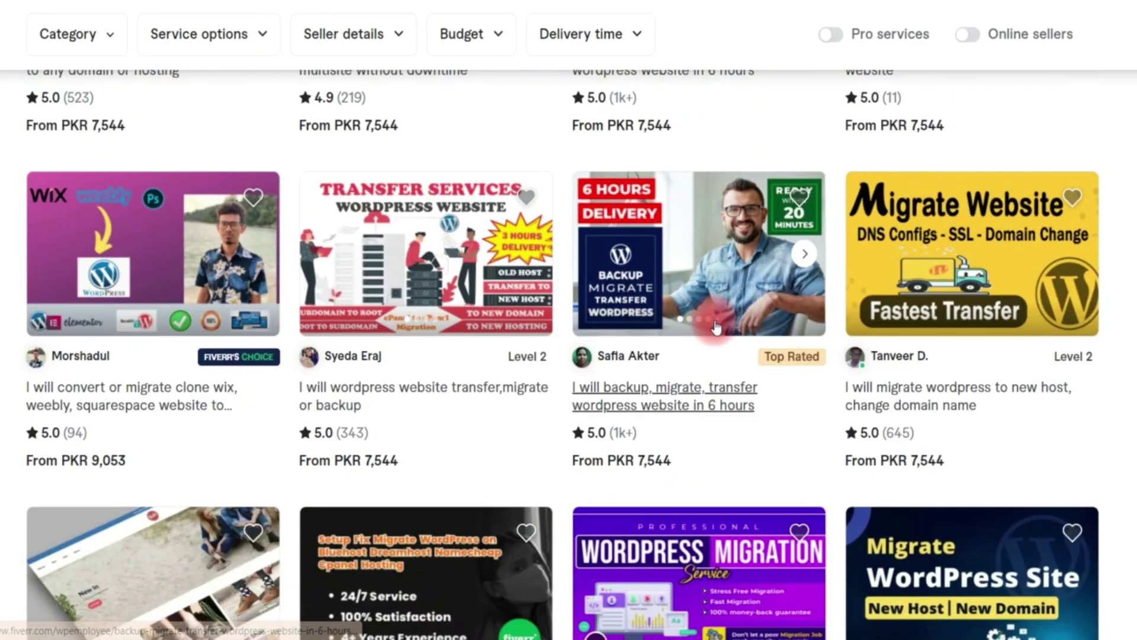
scroll(725, 324, down, 2)
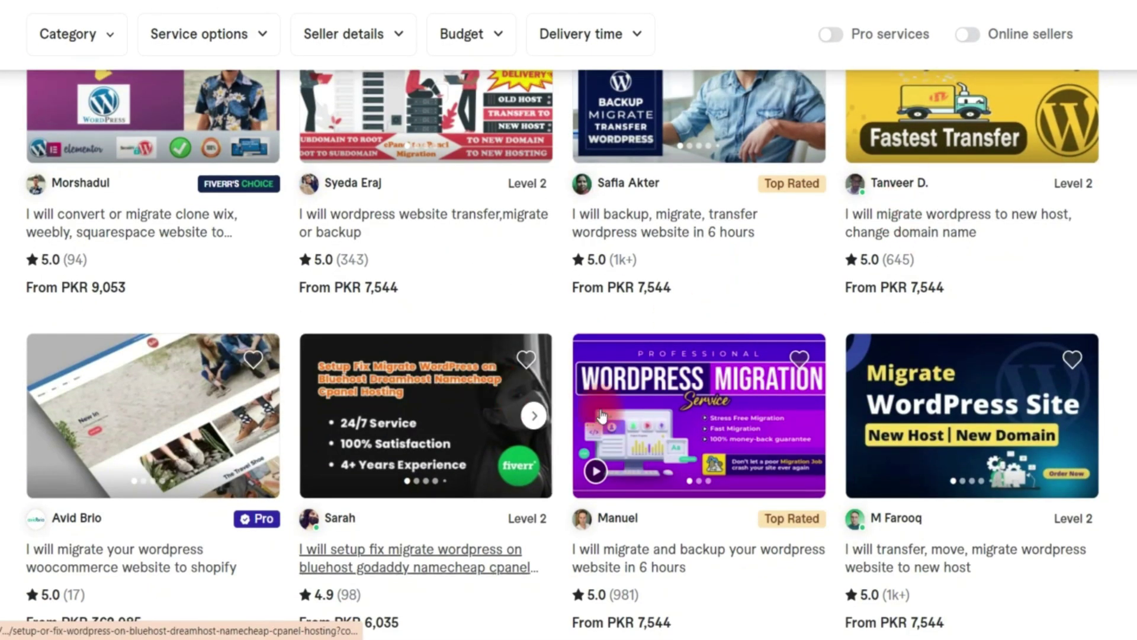
scroll(782, 437, down, 2)
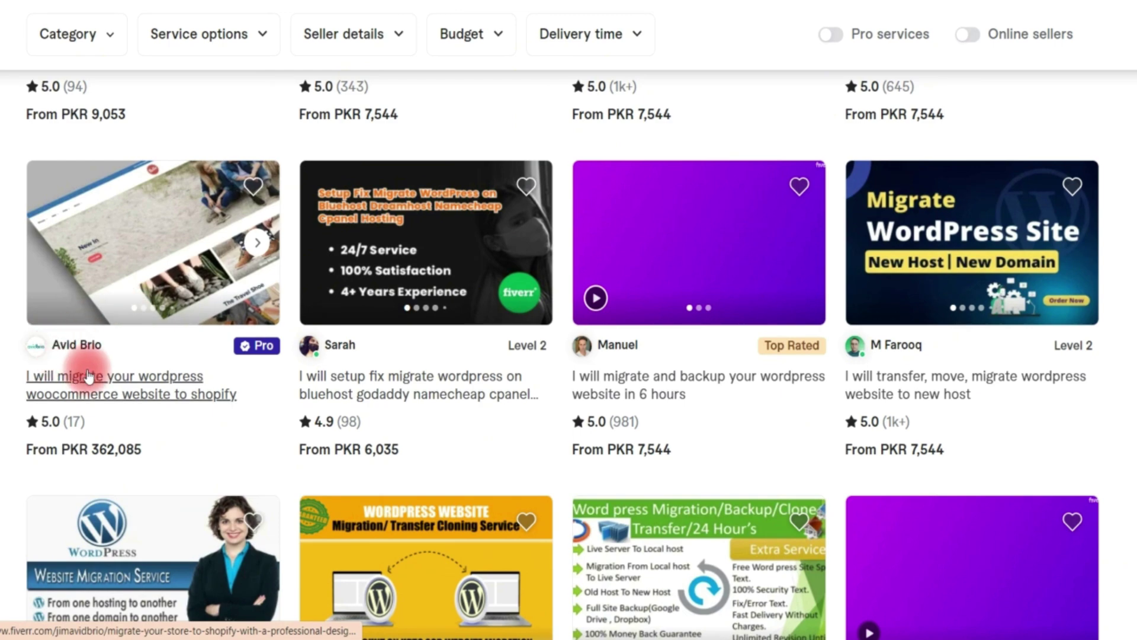
scroll(666, 406, up, 6)
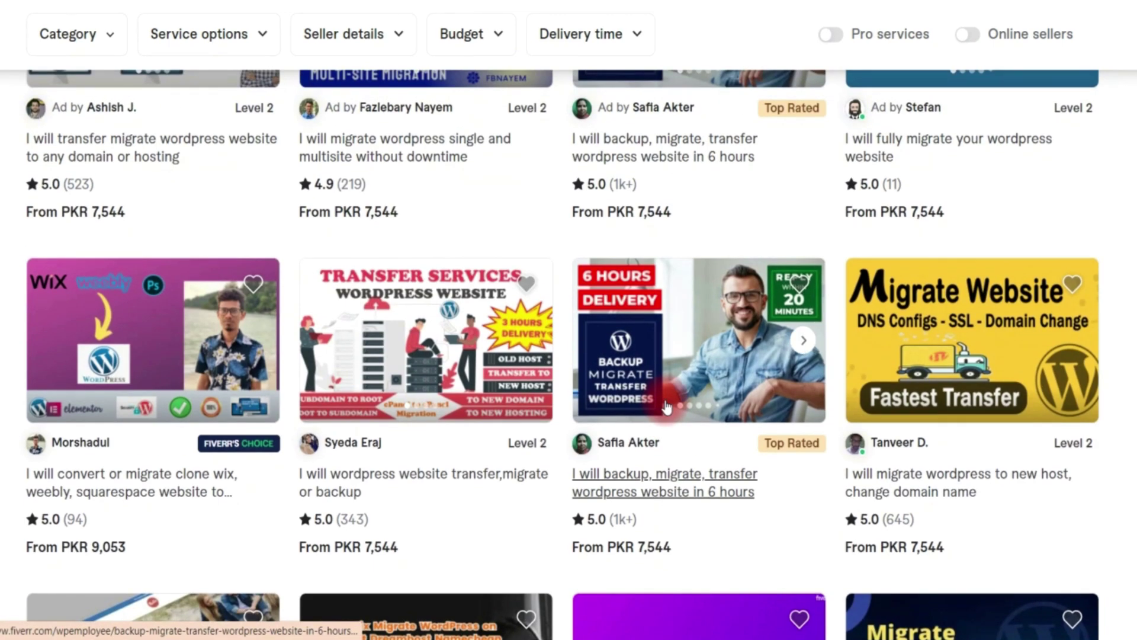
scroll(666, 407, down, 5)
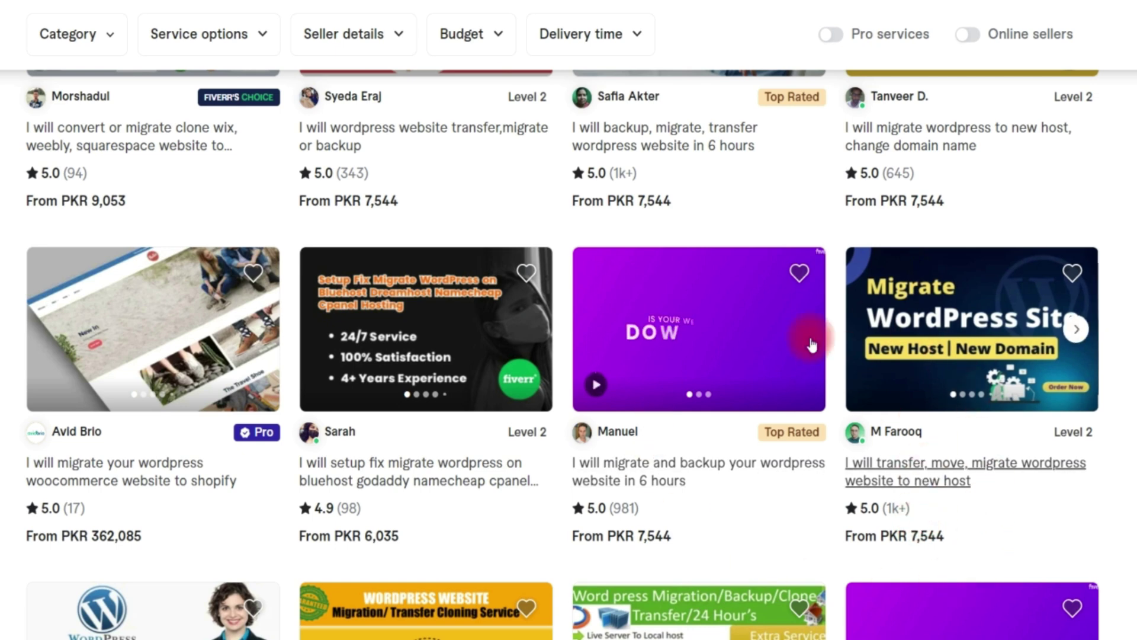
Step: Open the "I will transfer, move, migrate wordpress website to new host" gig and examine its order details, Transfer Emails quantities and seller information
click(887, 479)
scroll(610, 278, down, 5)
scroll(618, 292, down, 20)
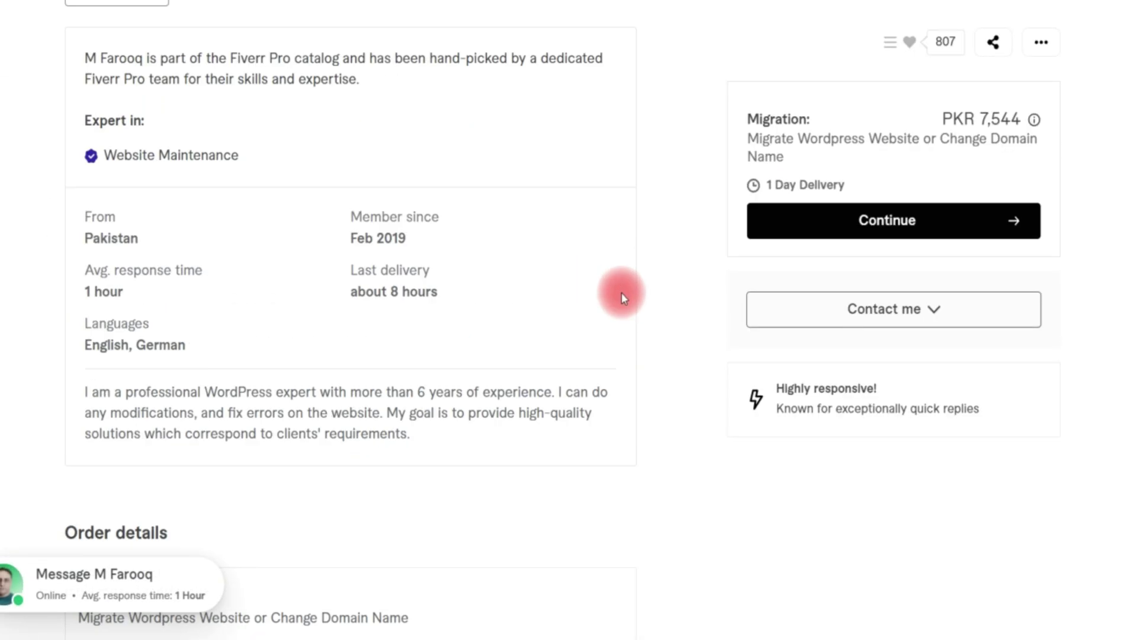
scroll(623, 297, down, 3)
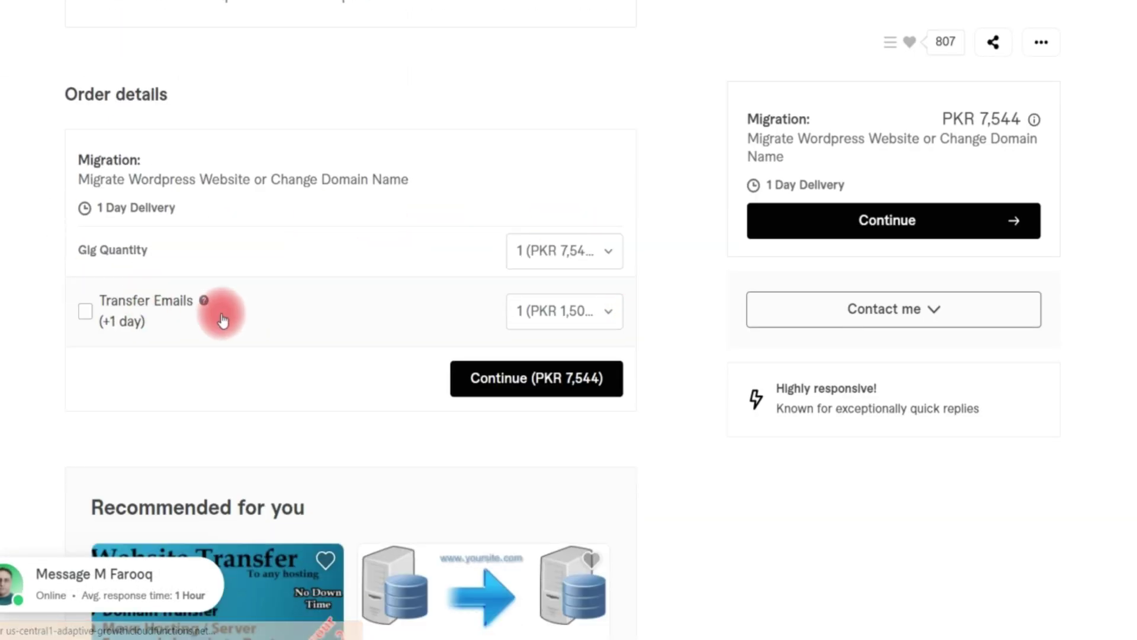
click(605, 321)
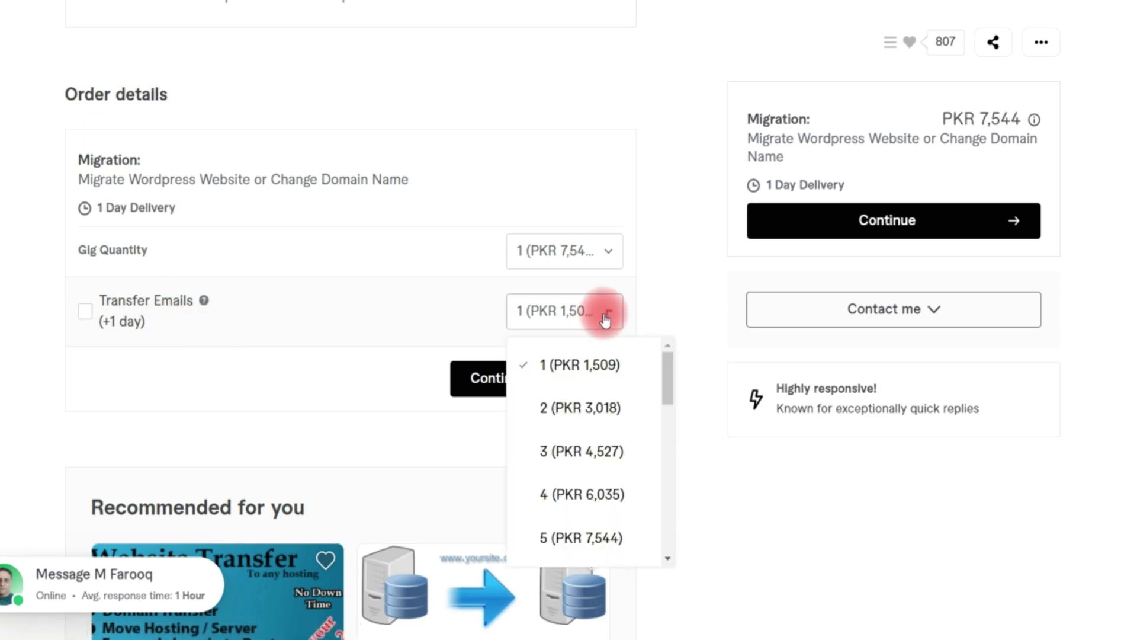
click(604, 316)
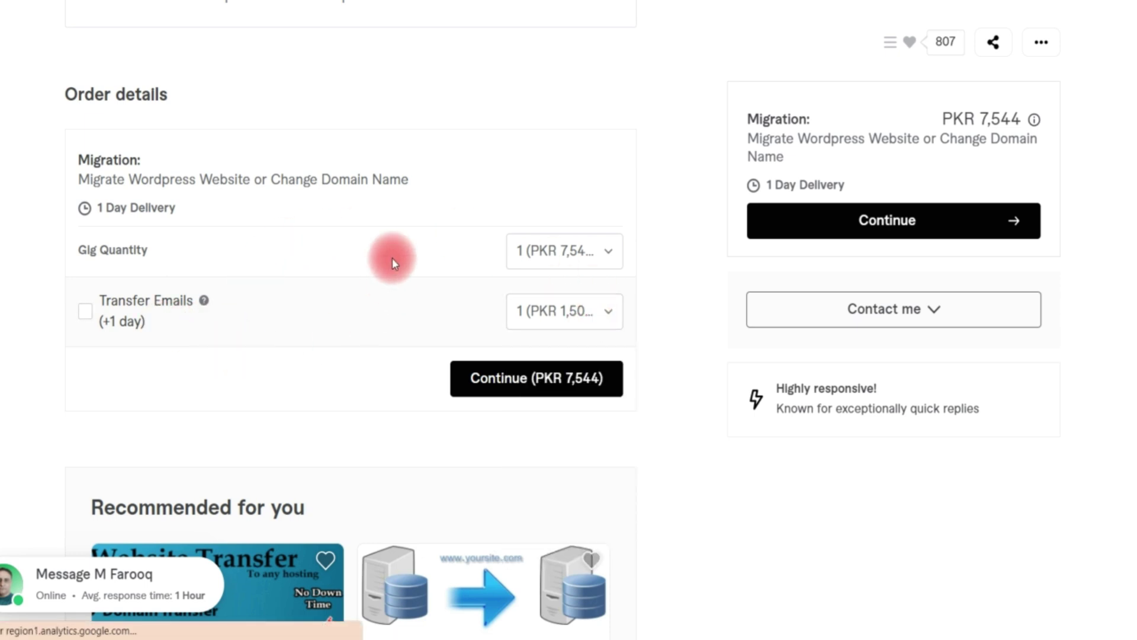
scroll(390, 255, down, 2)
scroll(391, 254, up, 5)
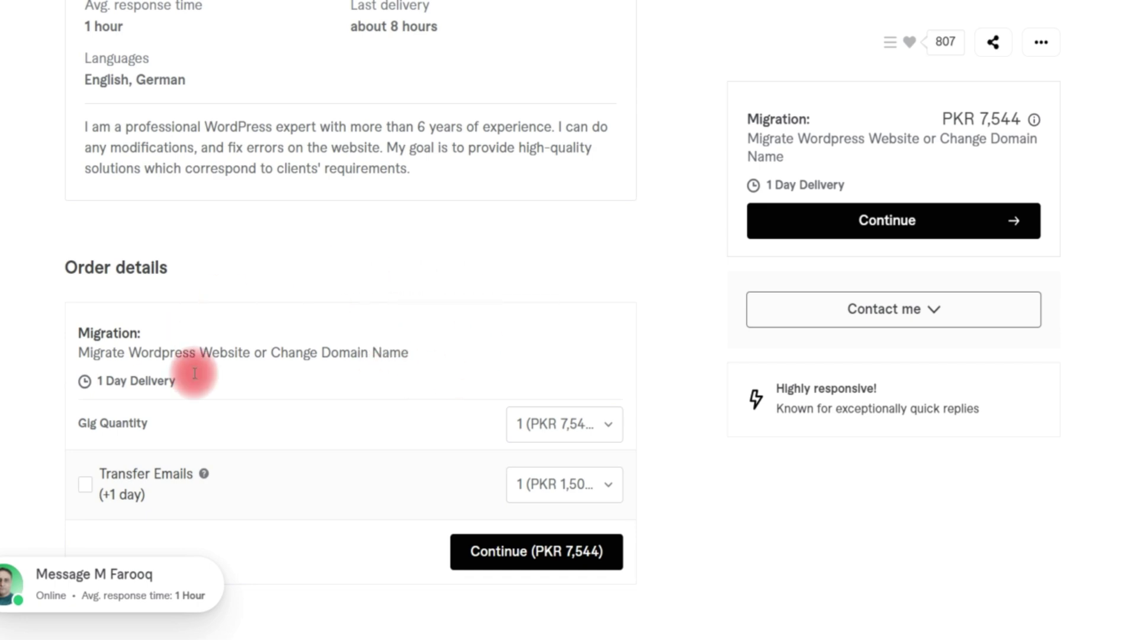
scroll(297, 358, up, 12)
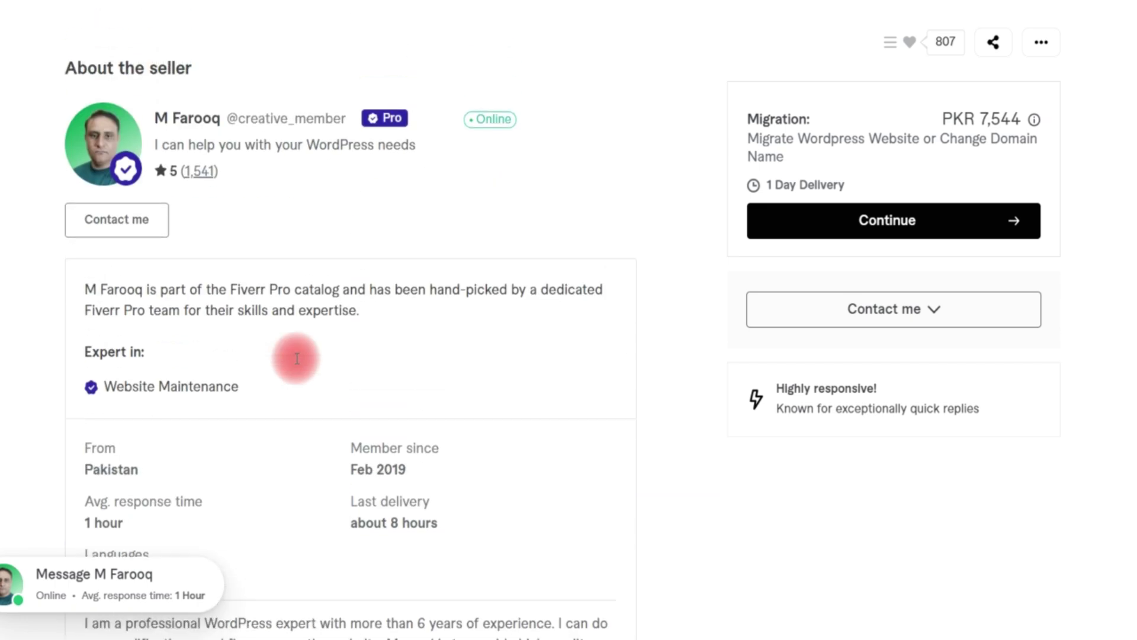
scroll(345, 420, up, 18)
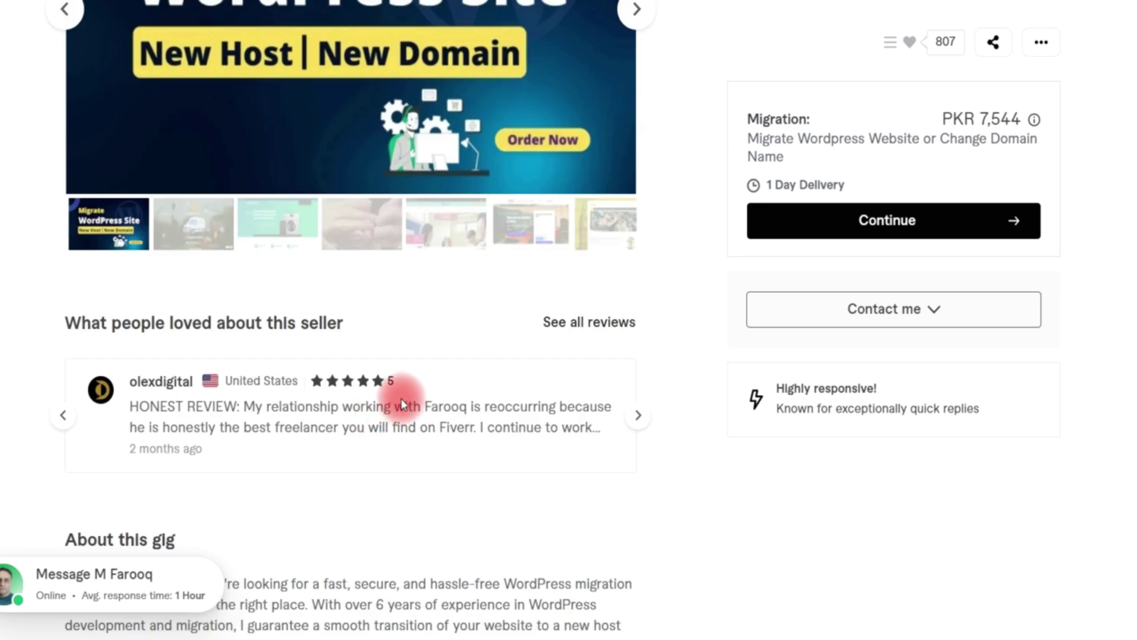
scroll(491, 397, up, 3)
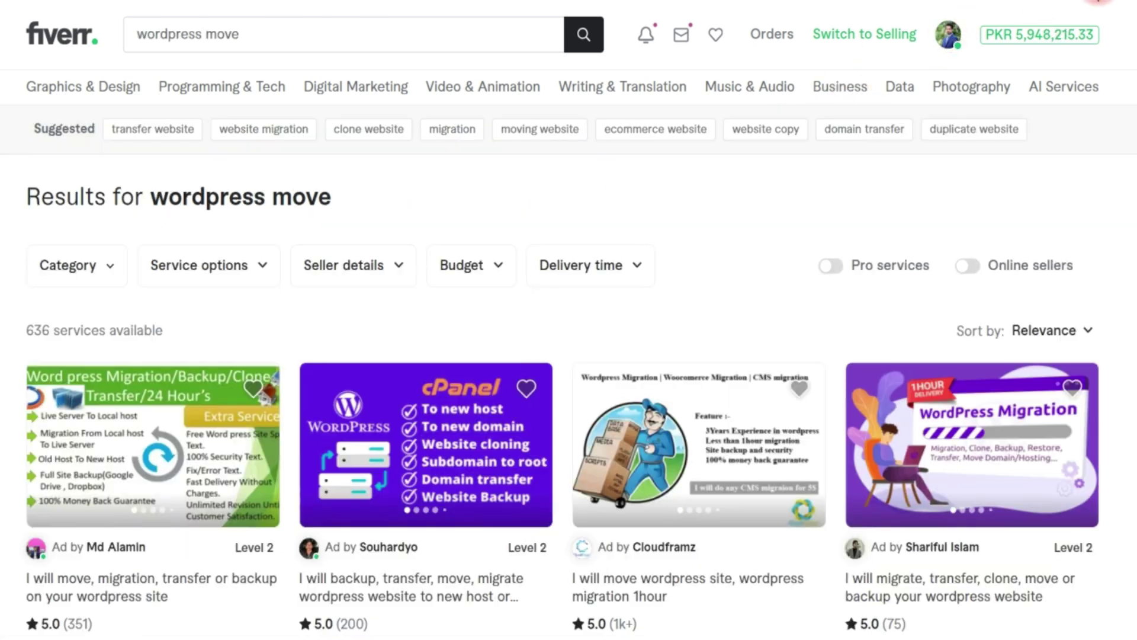
Step: Filter the "wordpress move" results by the Backup & Migration category
click(142, 285)
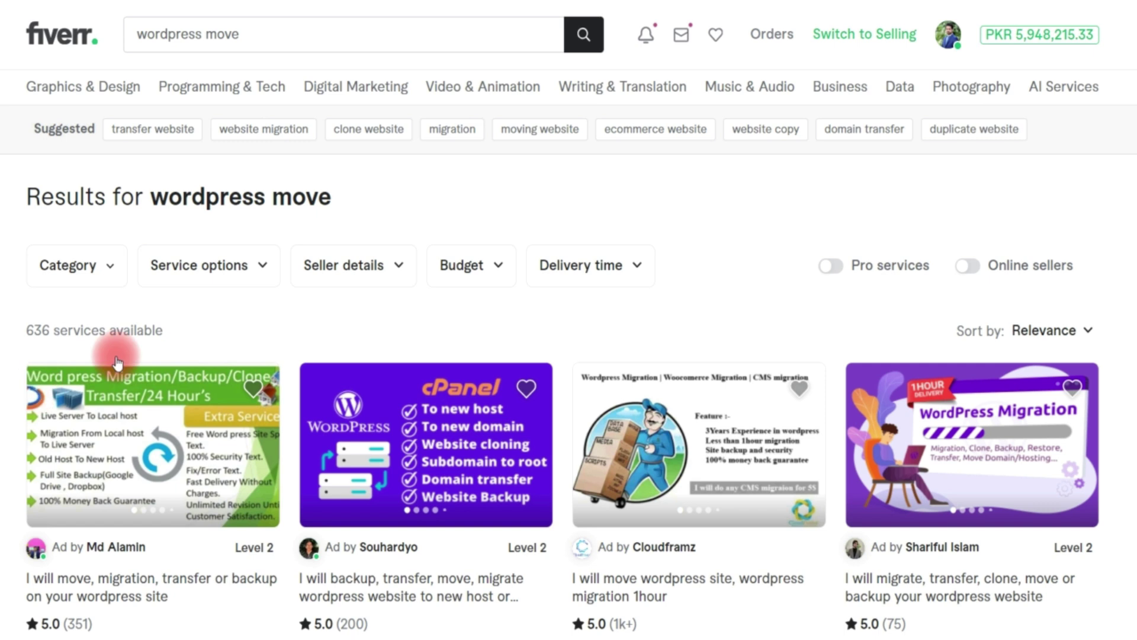
click(121, 277)
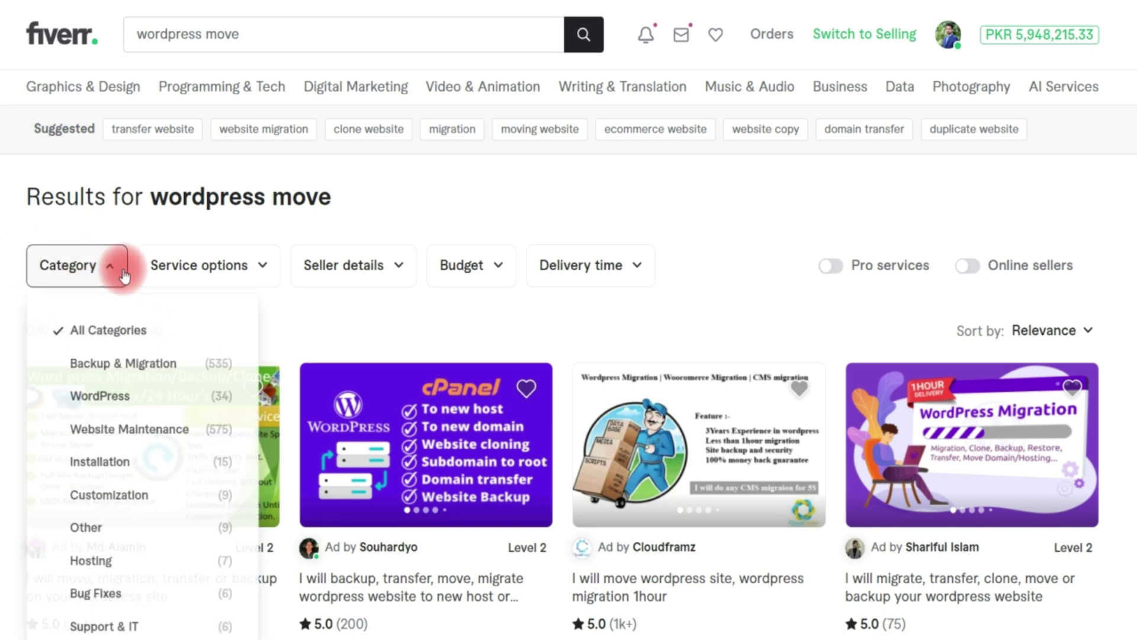
click(169, 371)
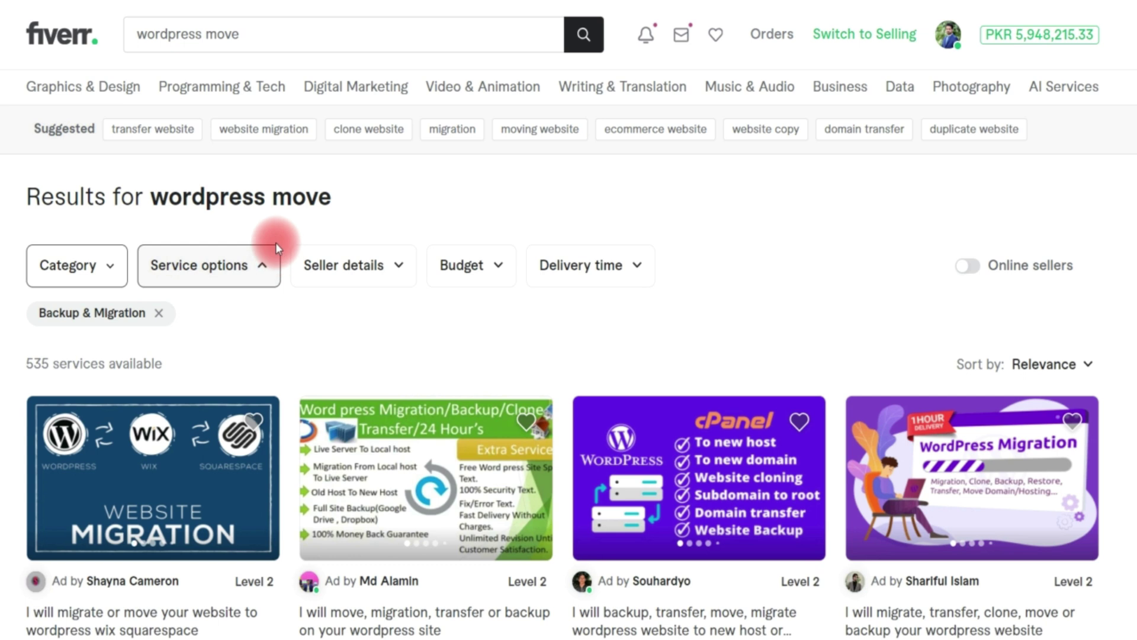
Step: Set the platform service option to WordPress and apply it to the Backup & Migration results
click(267, 261)
click(270, 363)
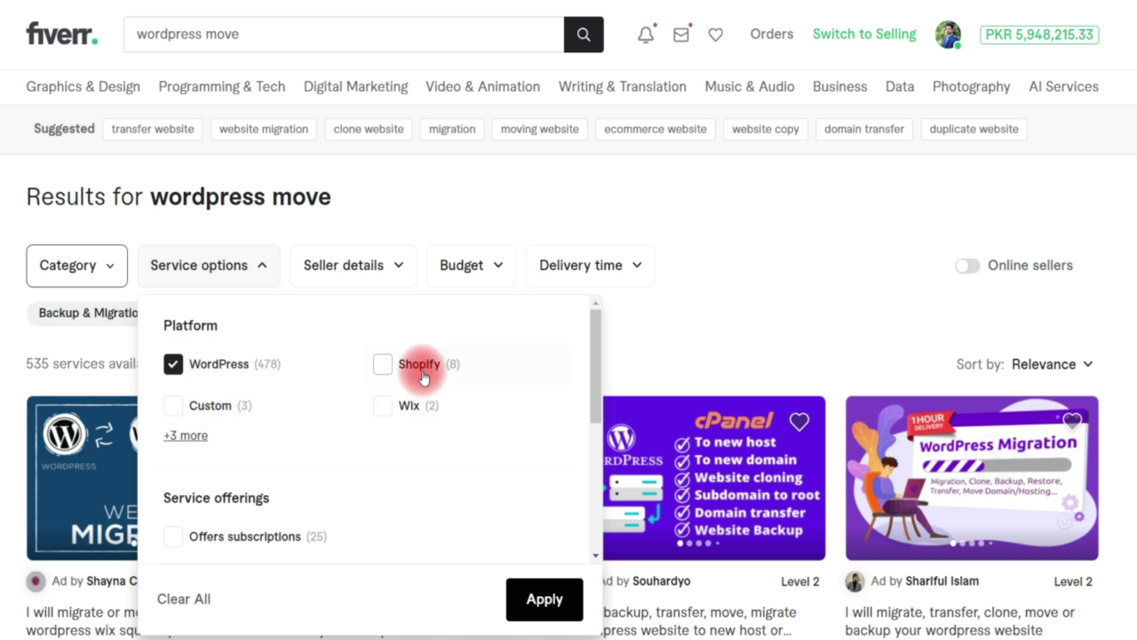
click(174, 365)
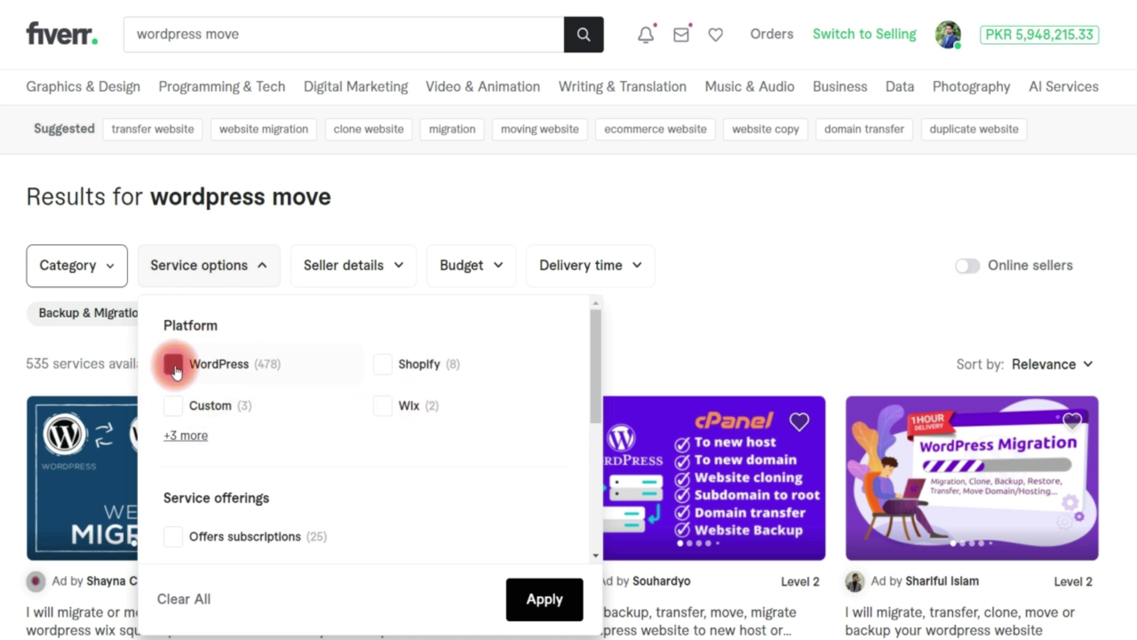
click(543, 598)
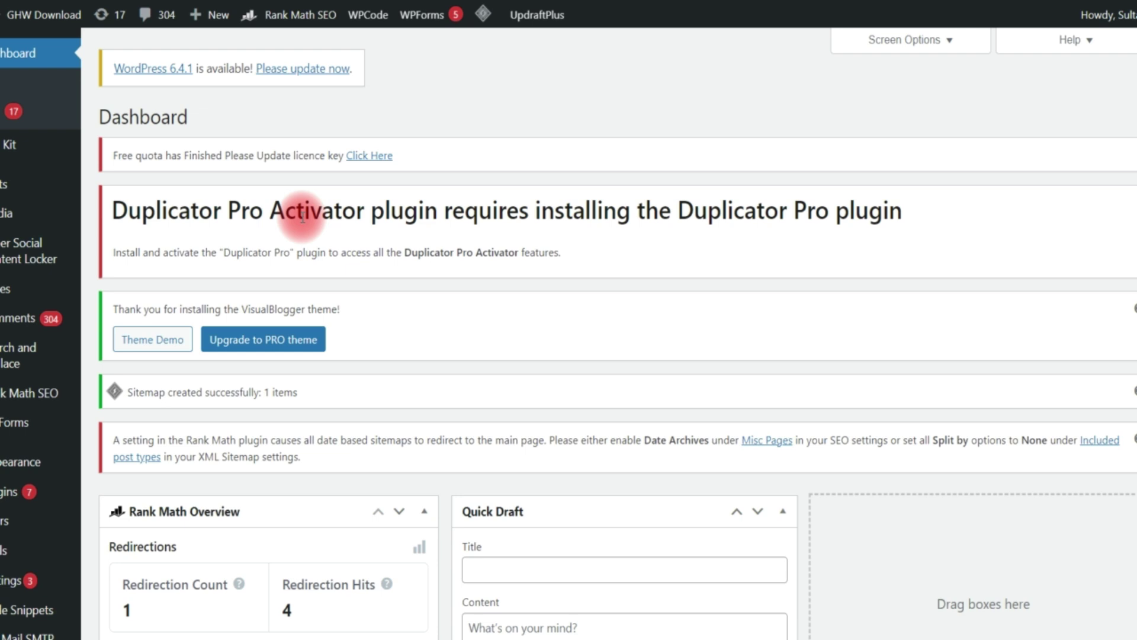
Step: Upload all-in-one-wp-migration.zip as a new plugin, then install and activate it
mouse_move(23, 503)
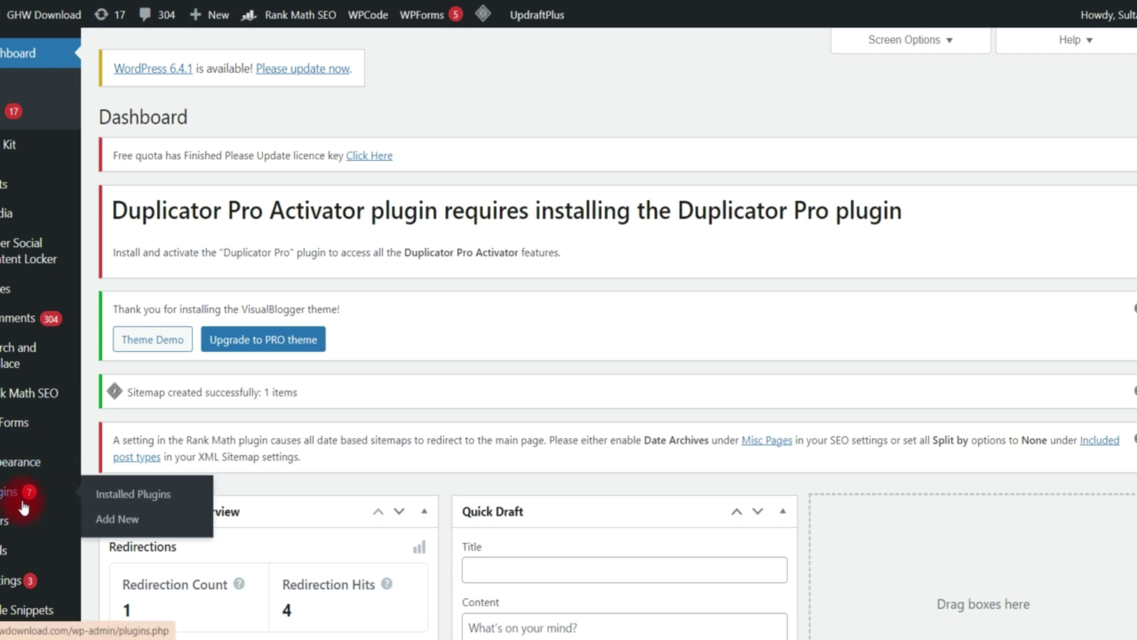
click(24, 505)
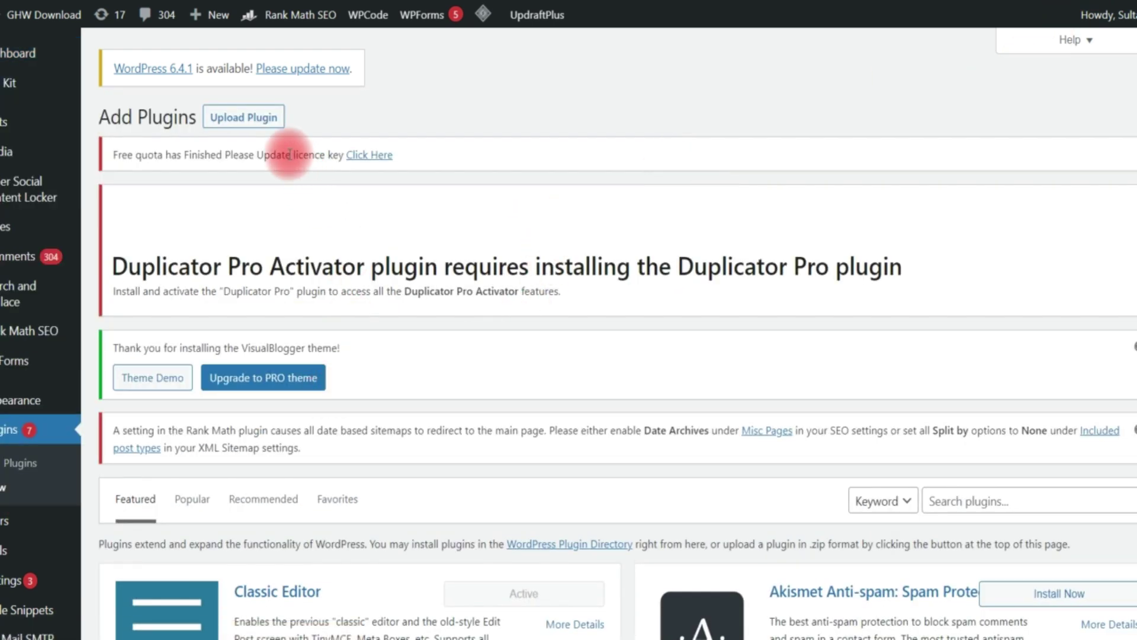
click(244, 117)
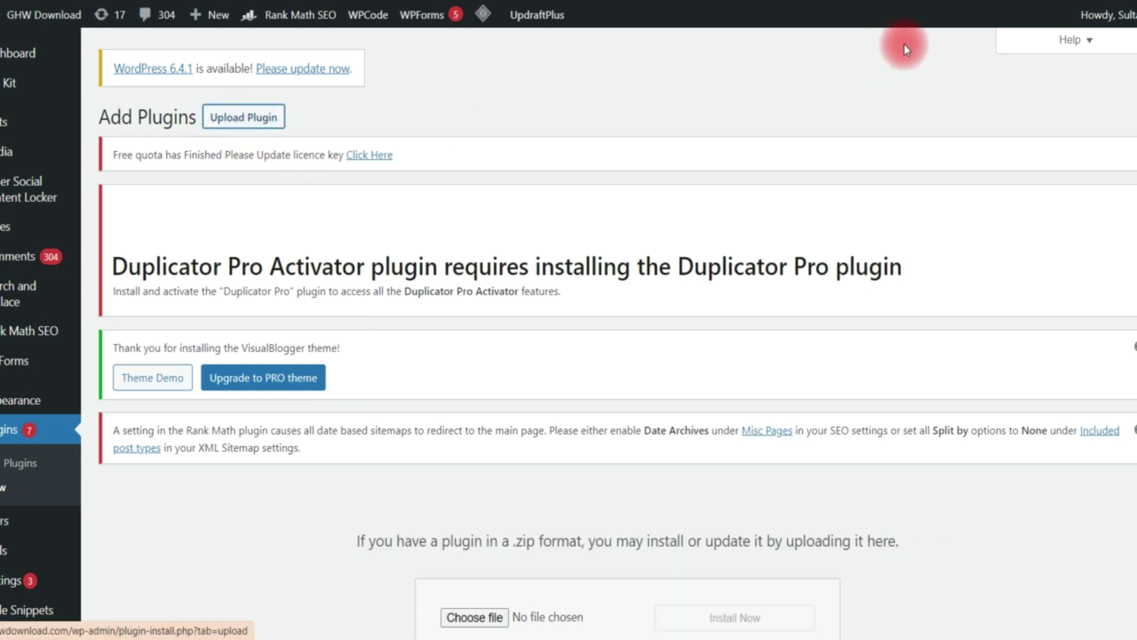
scroll(809, 312, down, 2)
click(459, 538)
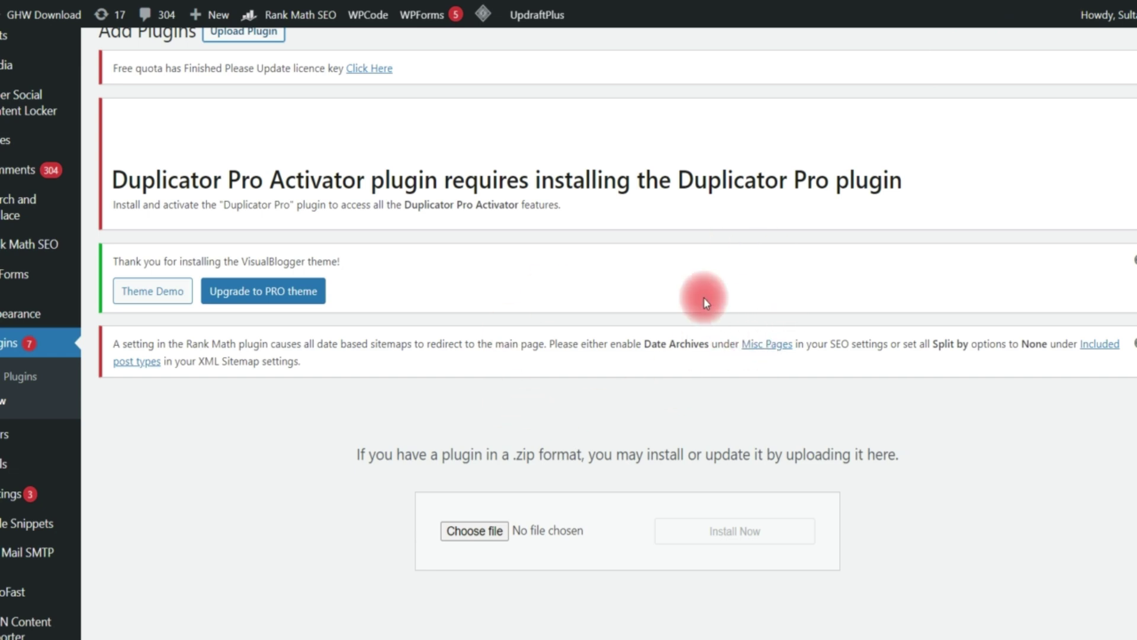
scroll(710, 379, down, 2)
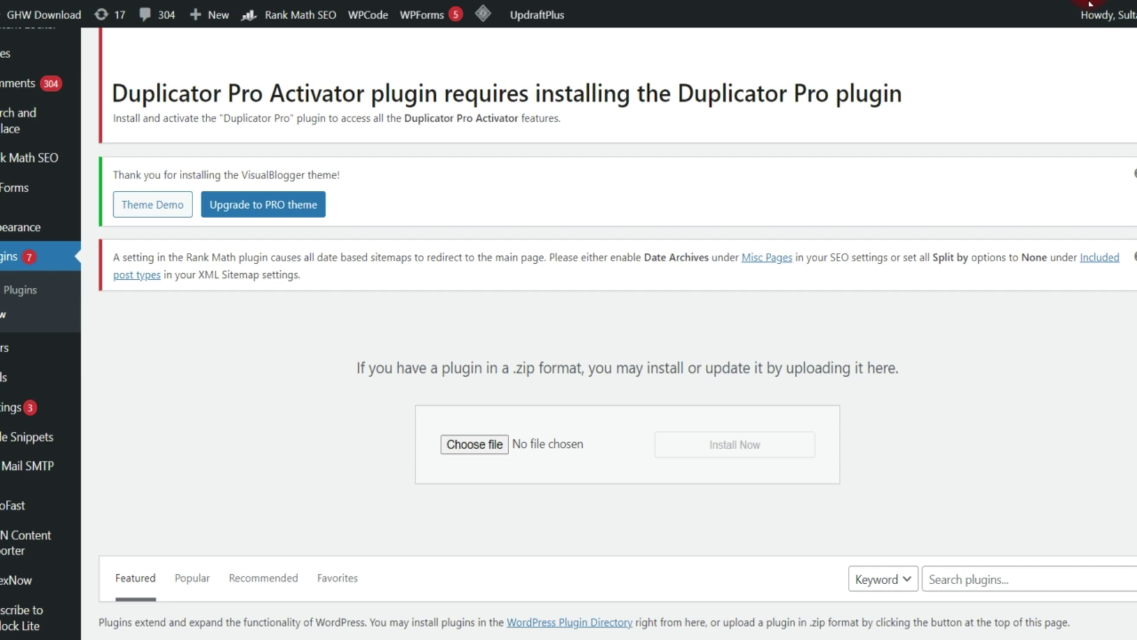
click(475, 451)
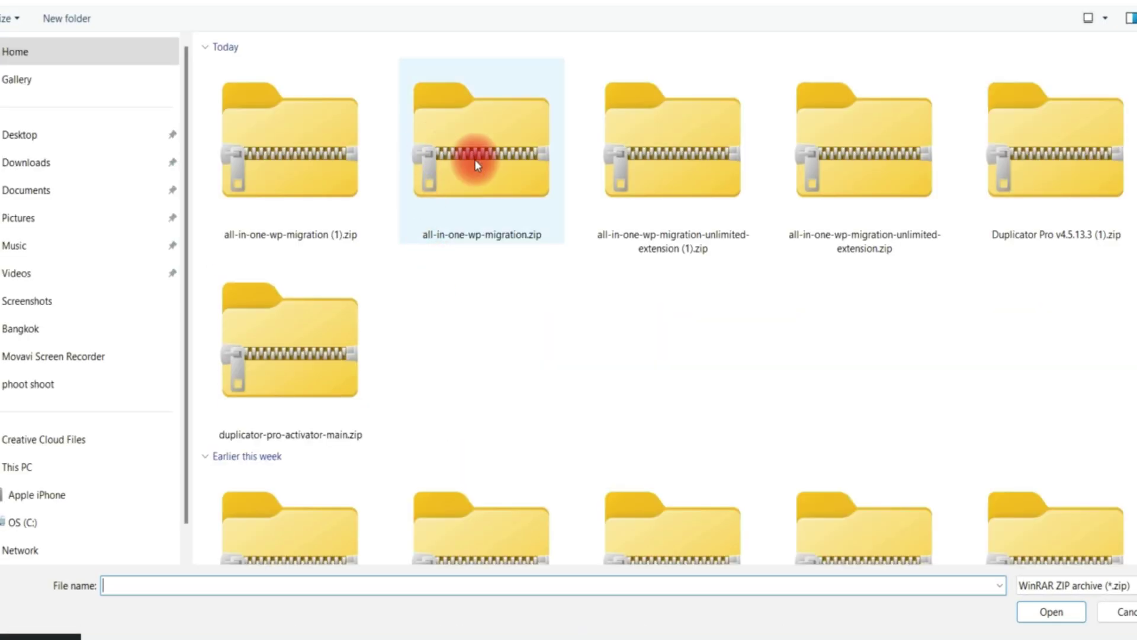
click(474, 158)
double_click(475, 159)
click(730, 450)
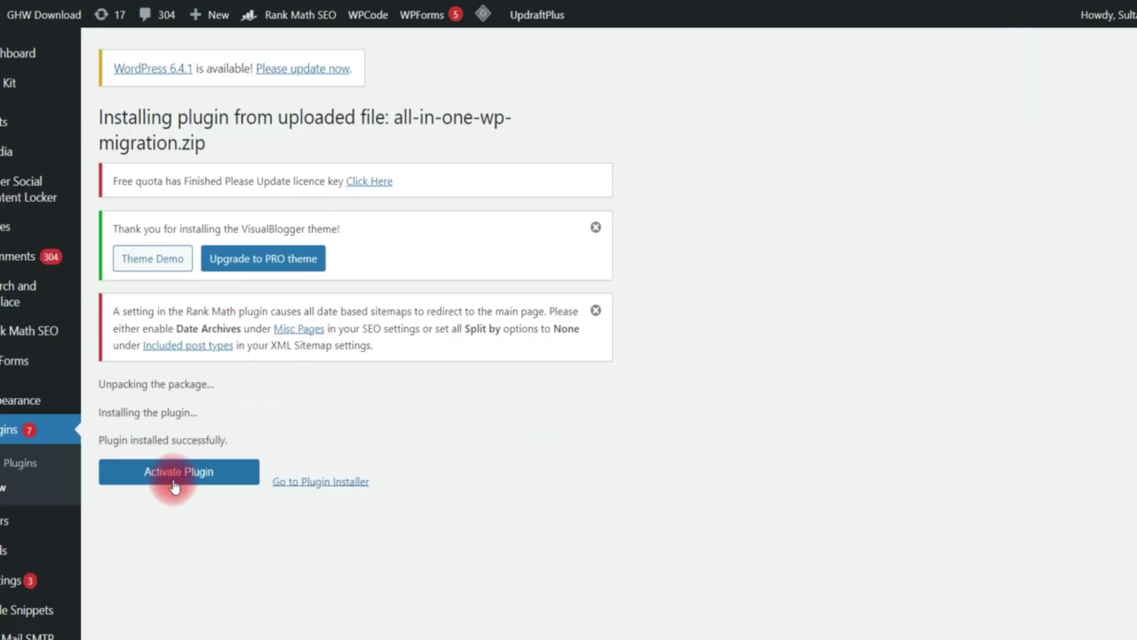
click(176, 481)
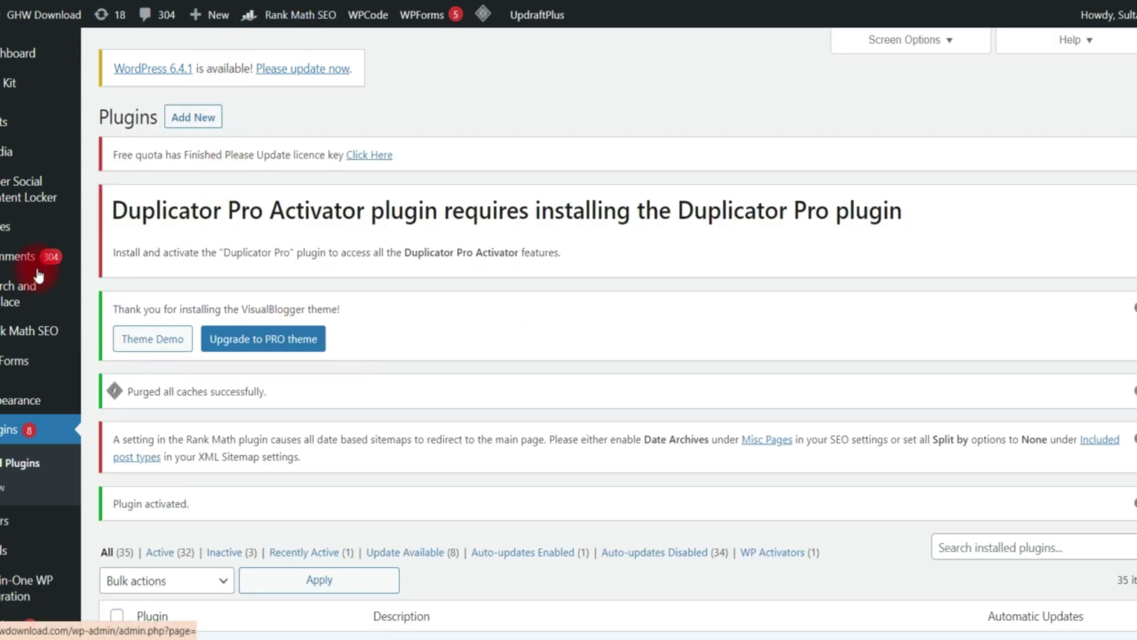
Step: Install and activate the unlimited extension plugin from the uploaded file all-in-one-wp-migration-unlimited-extension (1).zip
click(3, 487)
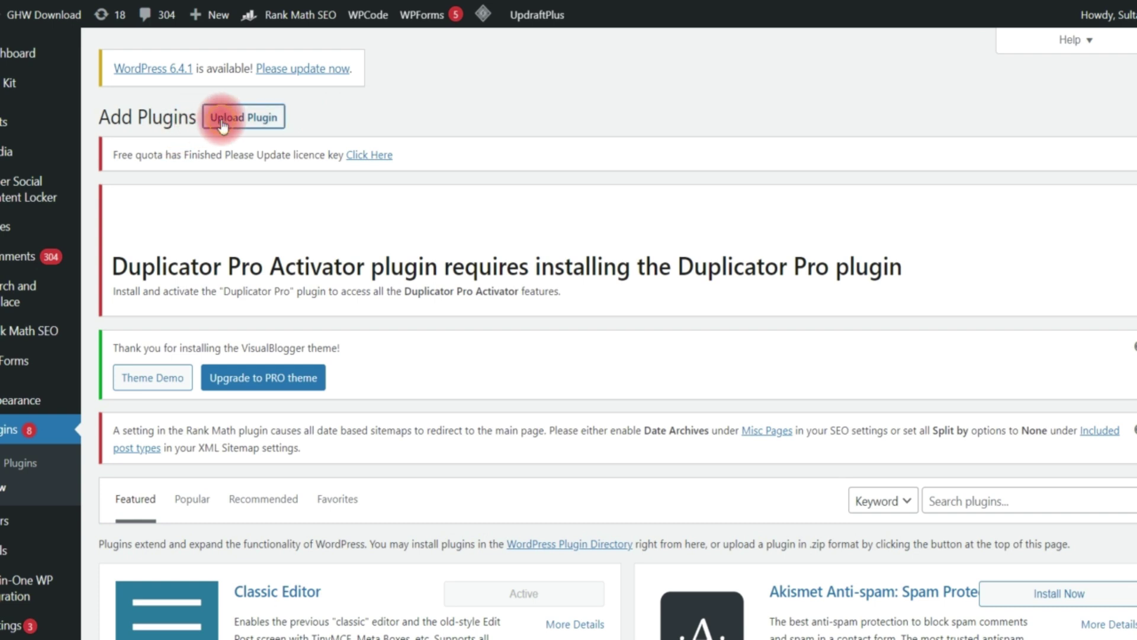
click(222, 117)
scroll(439, 457, down, 1)
click(471, 530)
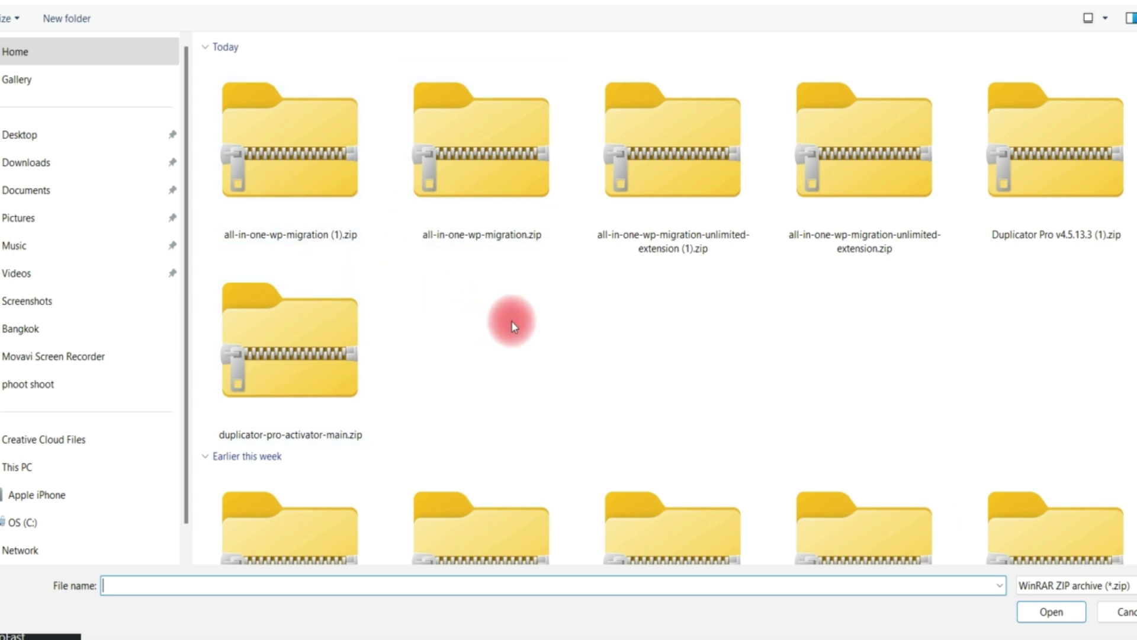
click(1109, 1)
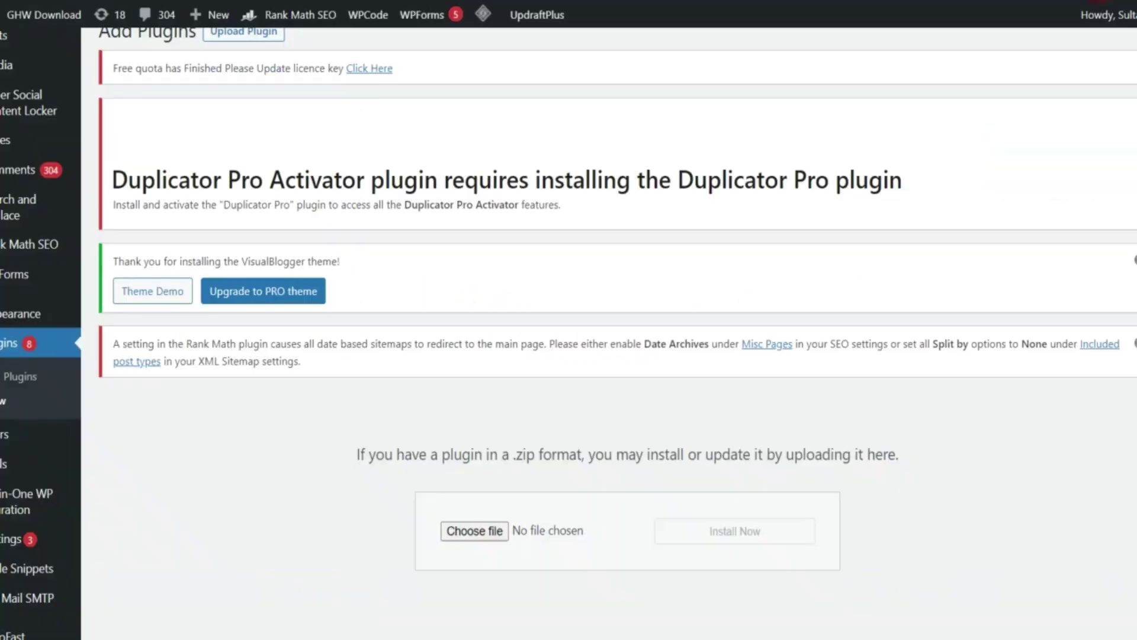
click(493, 530)
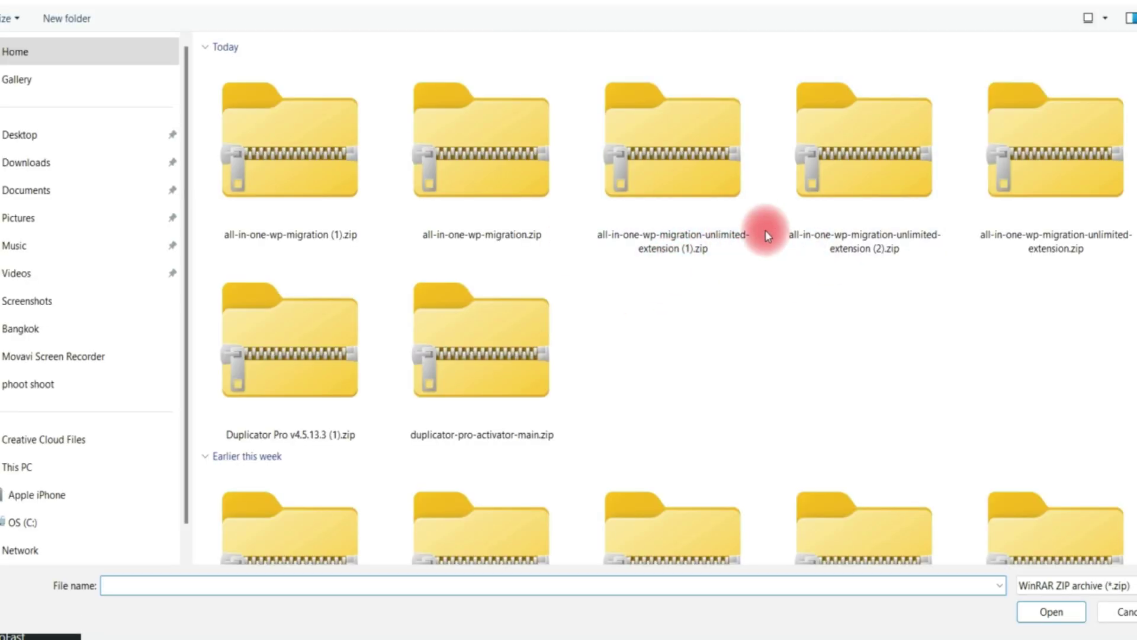
double_click(695, 172)
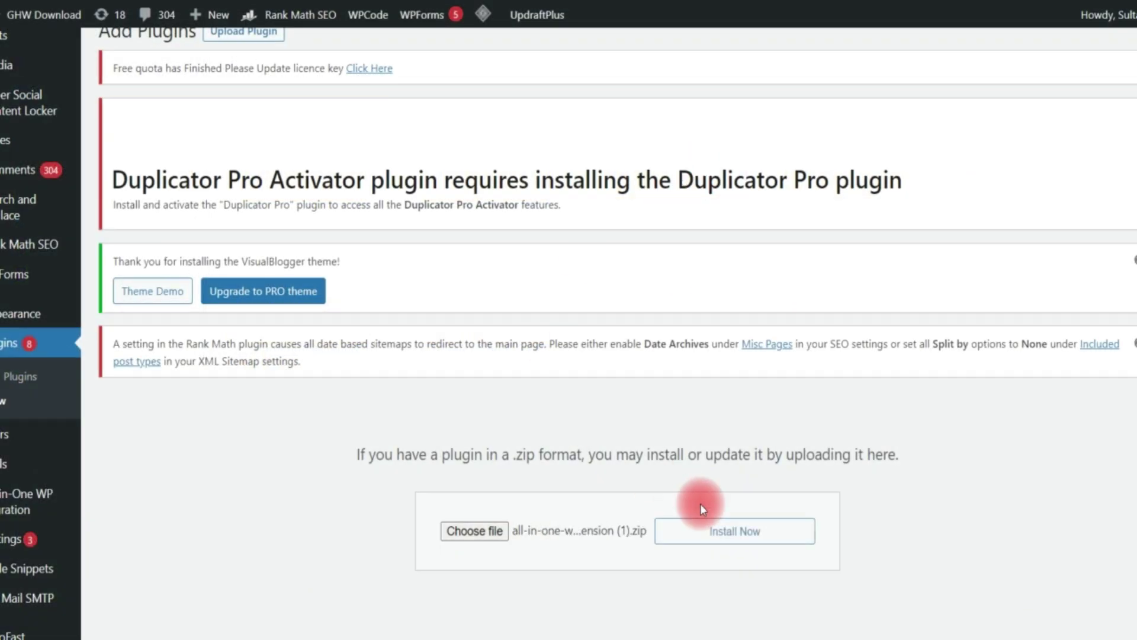
click(714, 541)
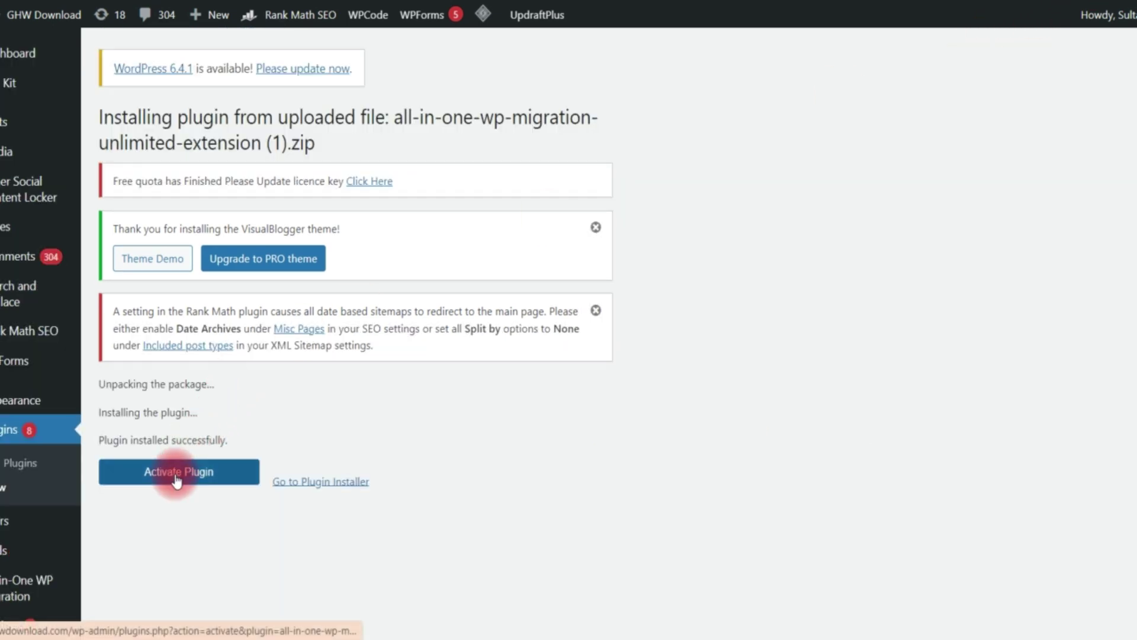
click(176, 477)
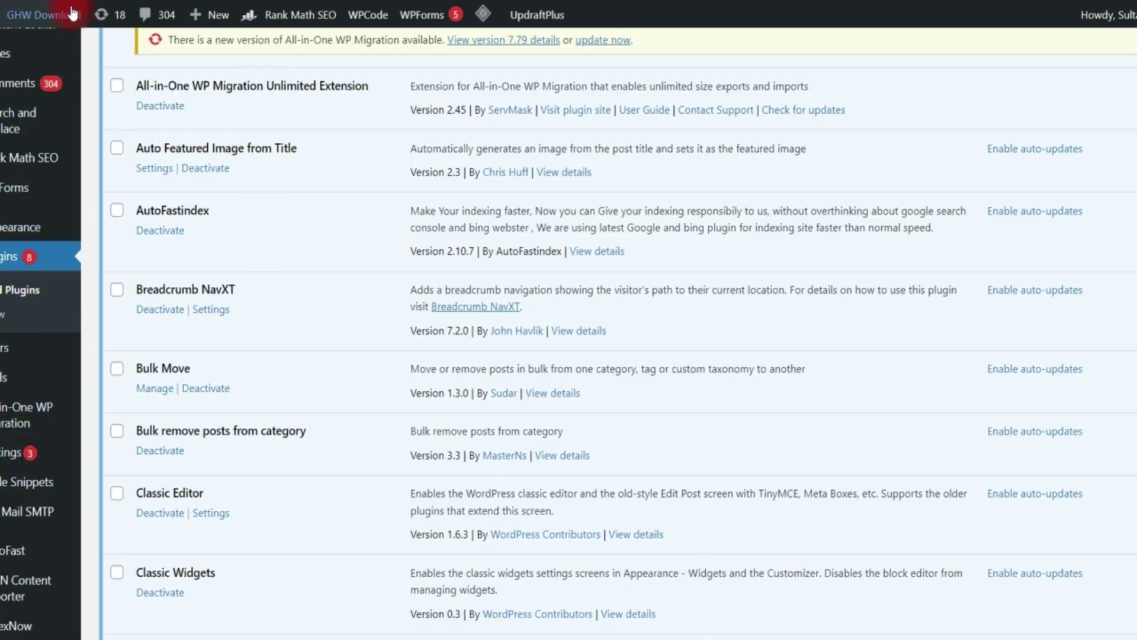
Step: Open the All-in-One WP Migration backups and start creating a new backup of the site
mouse_move(21, 421)
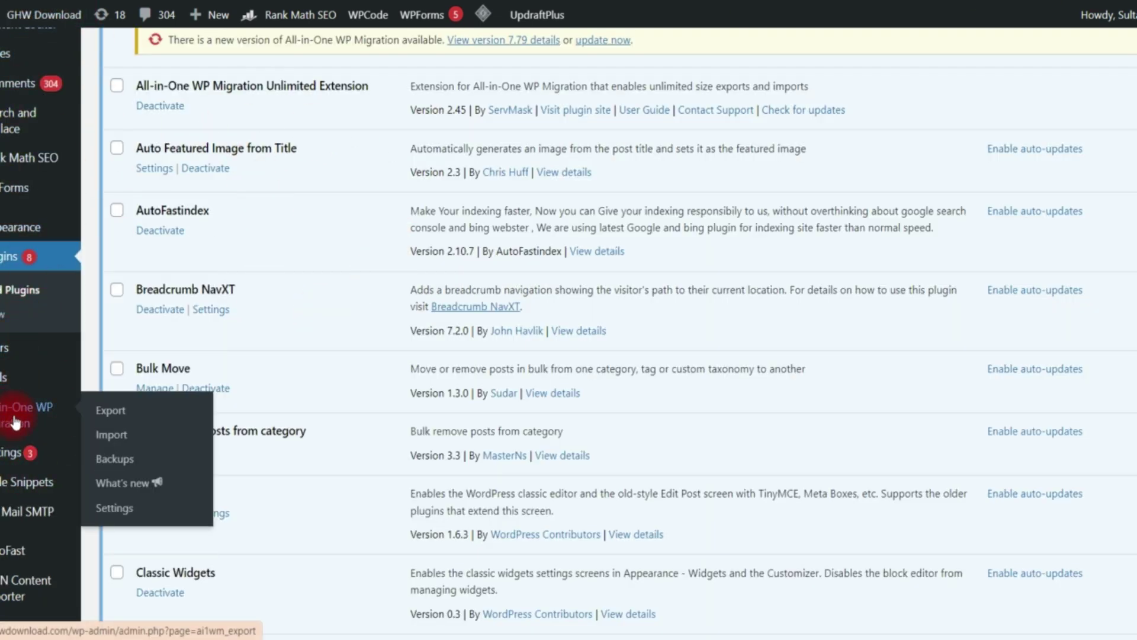
click(126, 462)
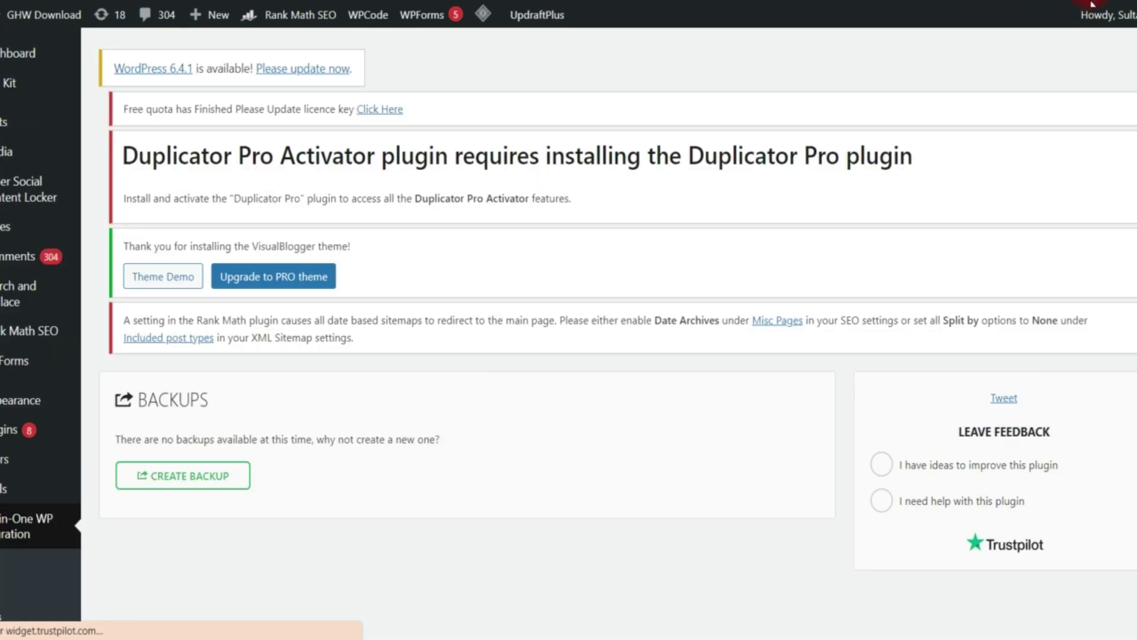
click(229, 475)
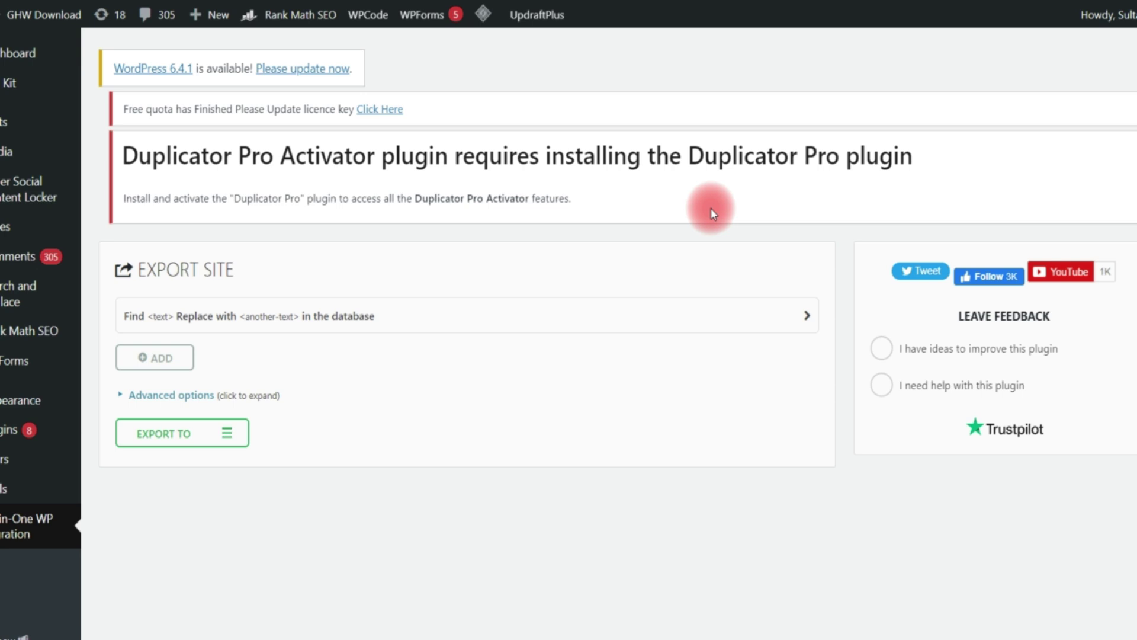
Step: Start exporting the site to a file with All-in-One WP Migration and stop the export
scroll(371, 339, down, 4)
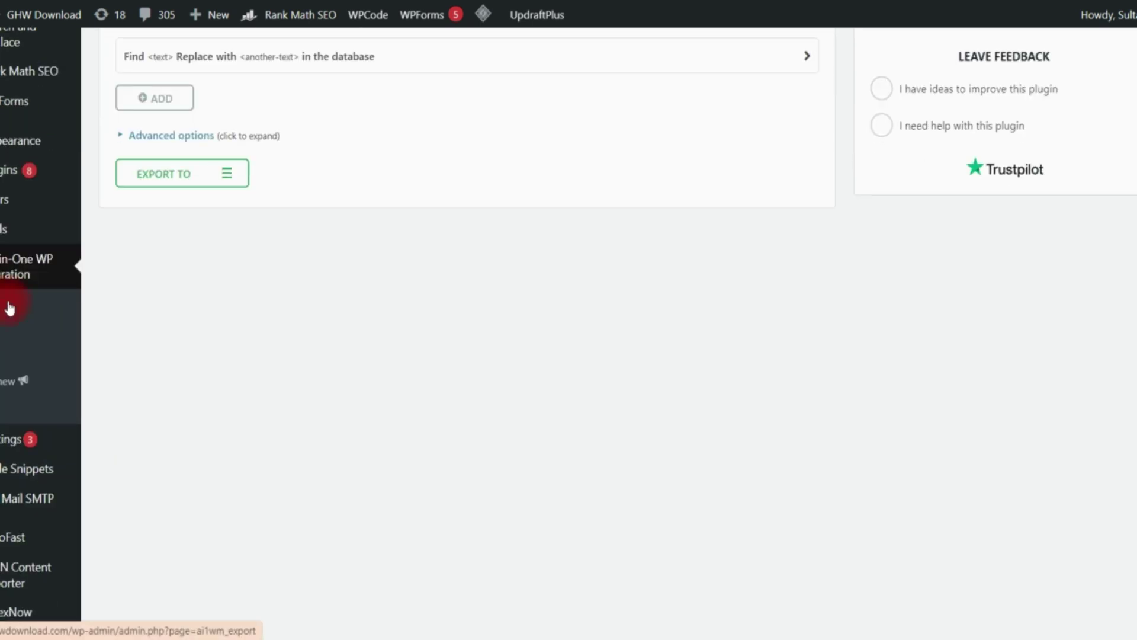
scroll(446, 386, up, 2)
scroll(301, 320, down, 1)
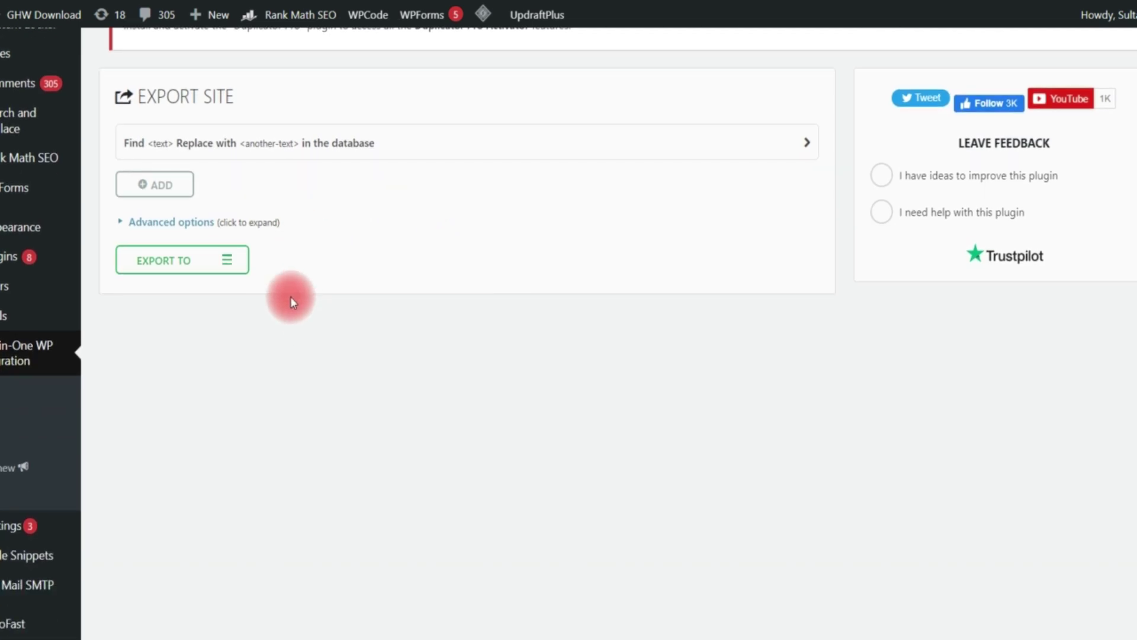
click(232, 261)
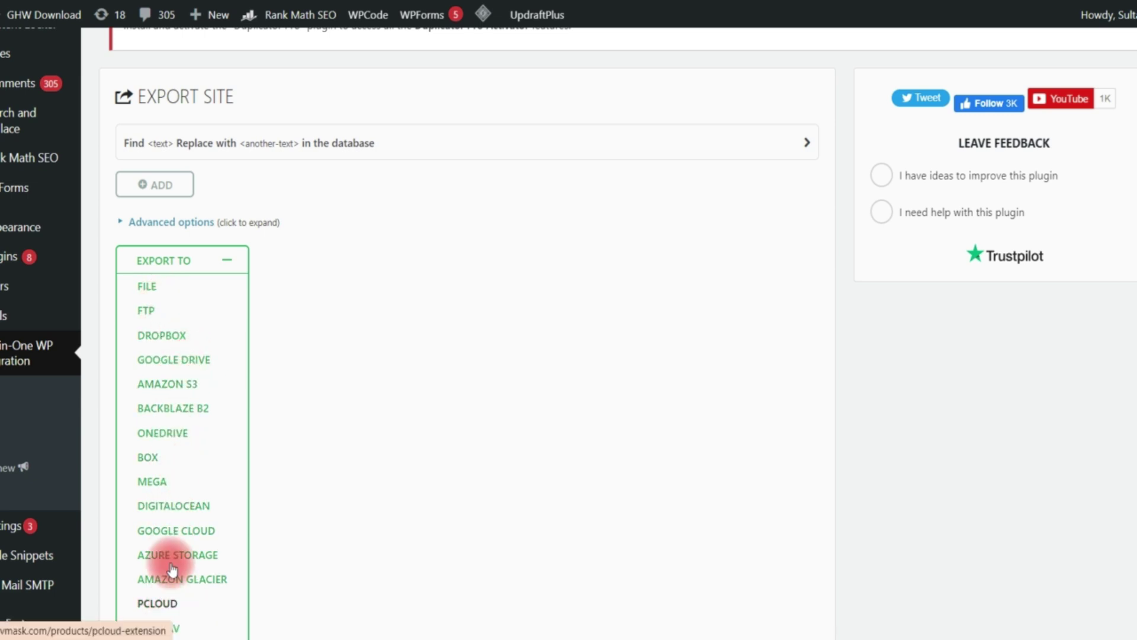
click(146, 288)
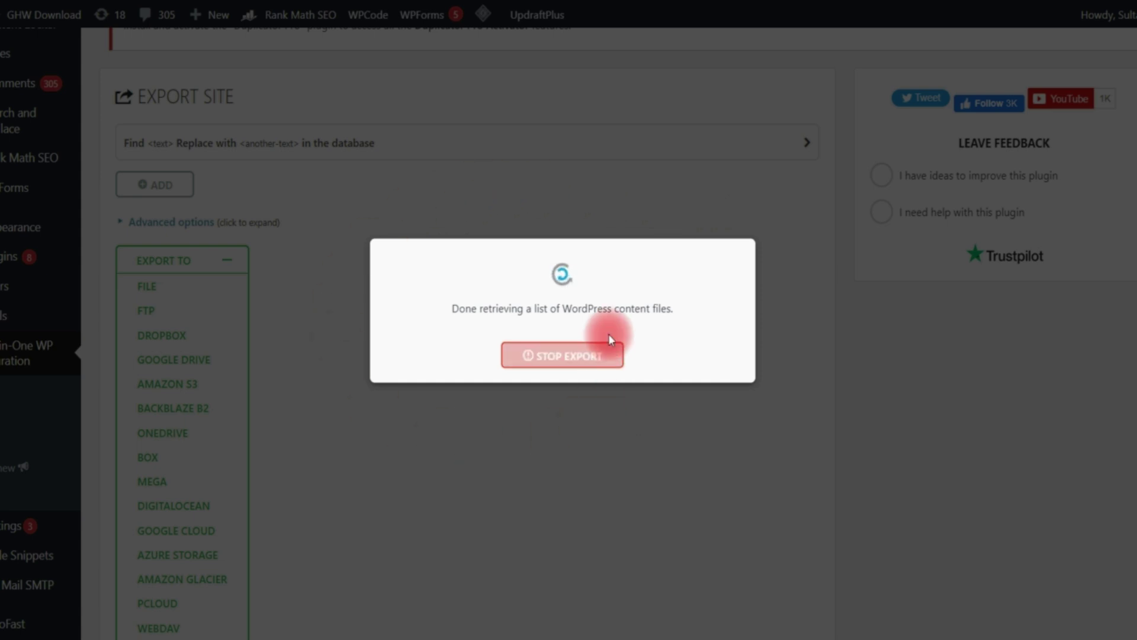
click(552, 358)
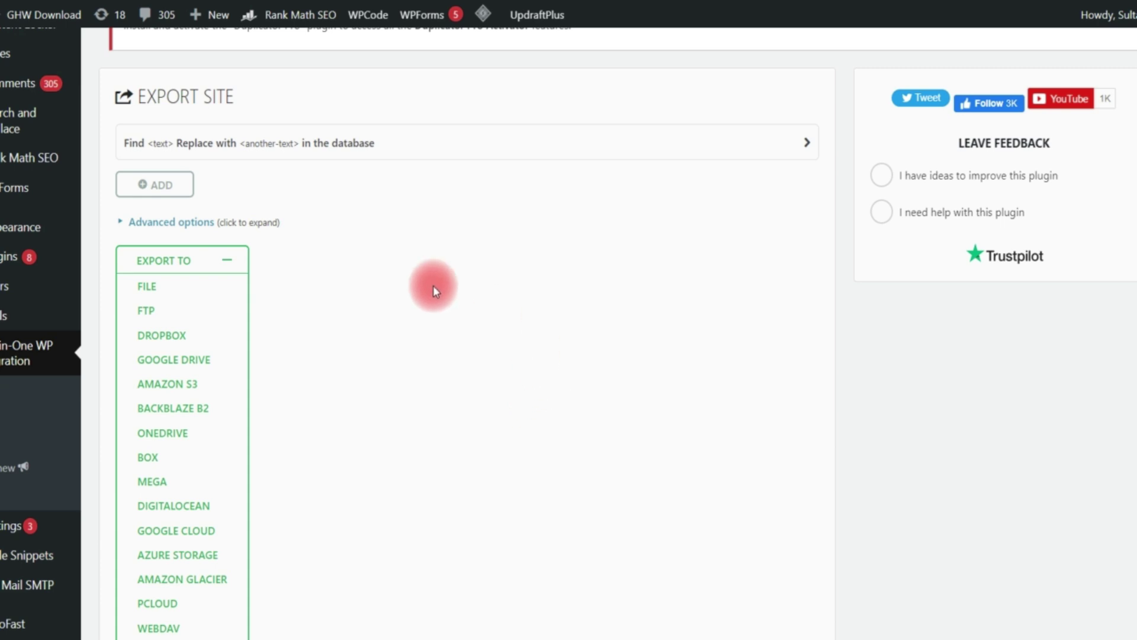
Step: Open the Import page of All-in-One WP Migration
click(3, 418)
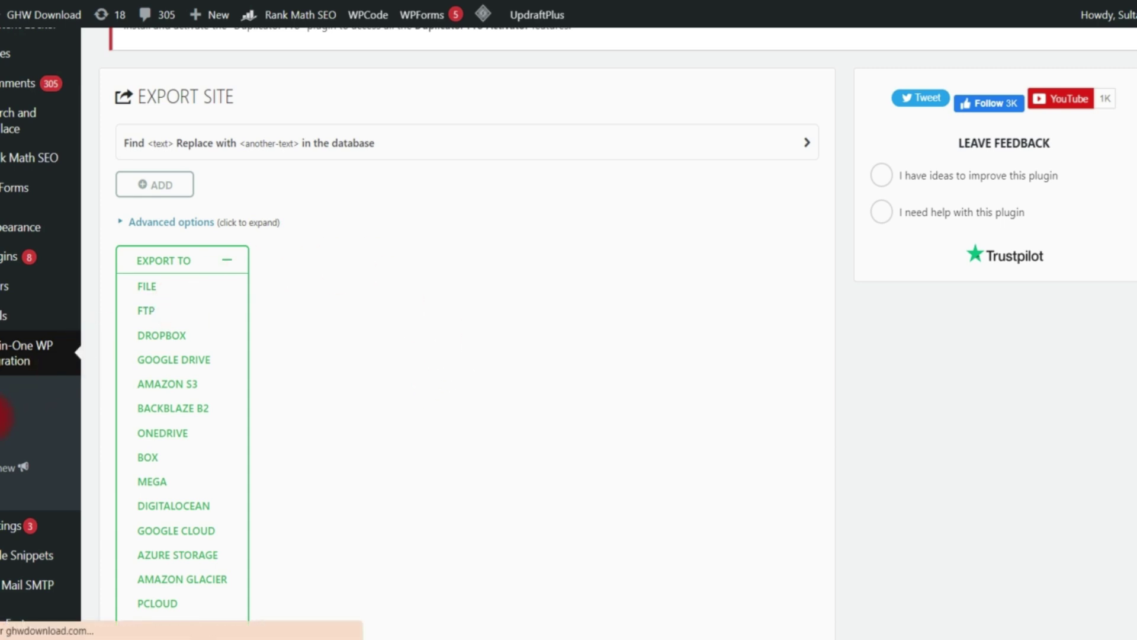